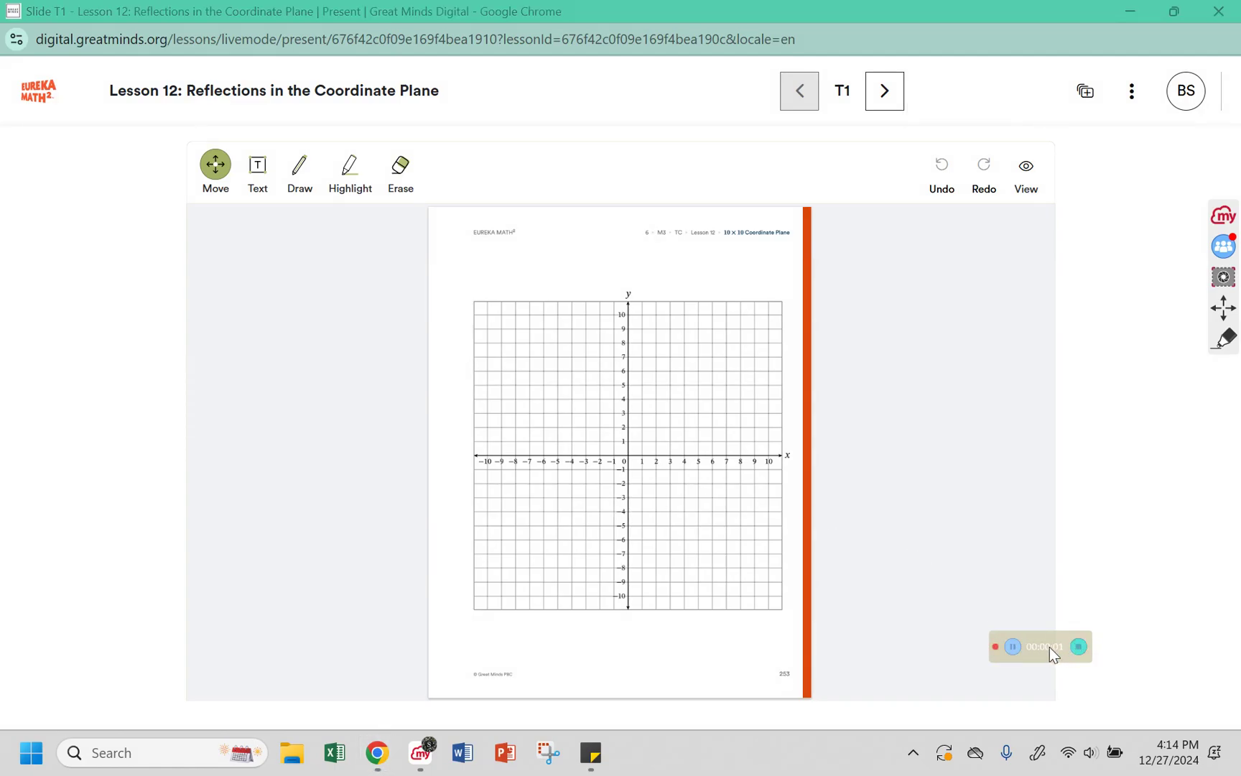
Step: Move through the Plot Points slides, briefly going back once, and advance to slide 1
{"action": "left_click_drag", "start_coordinate": [1049, 647], "coordinate": [1178, 696]}
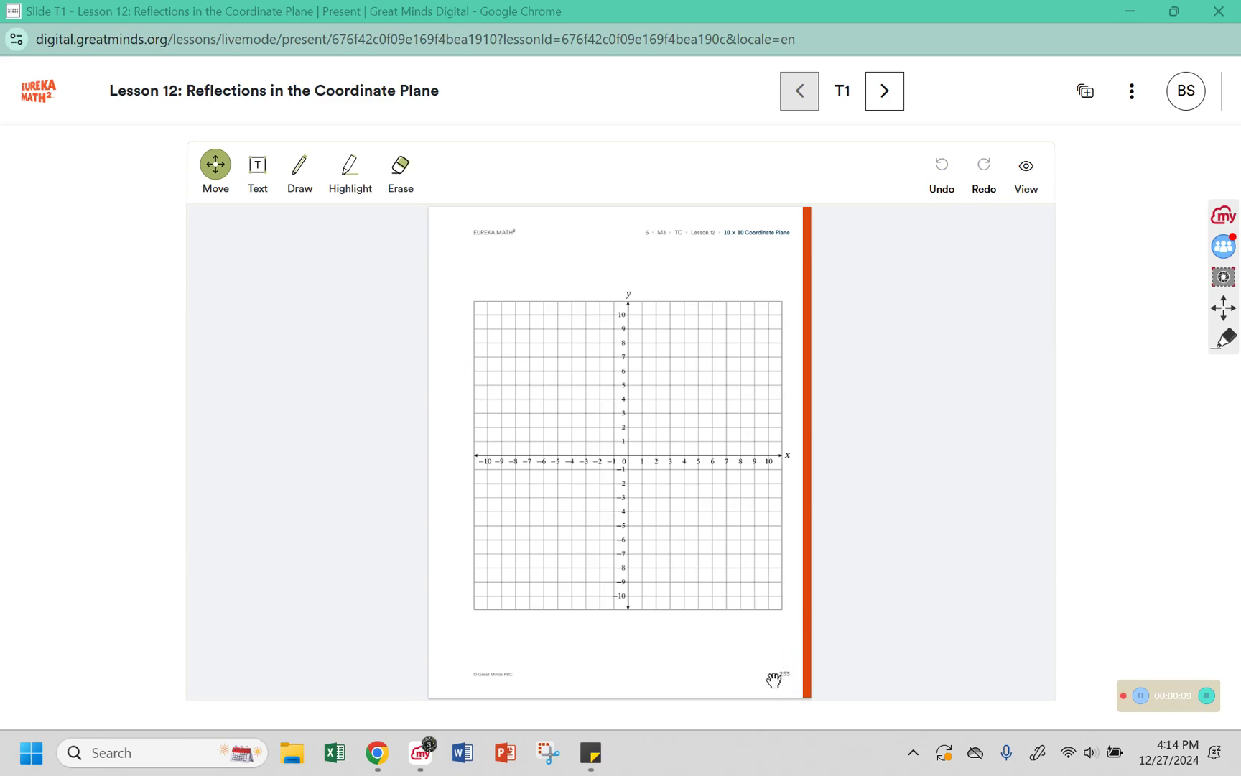
{"action": "left_click", "coordinate": [878, 99]}
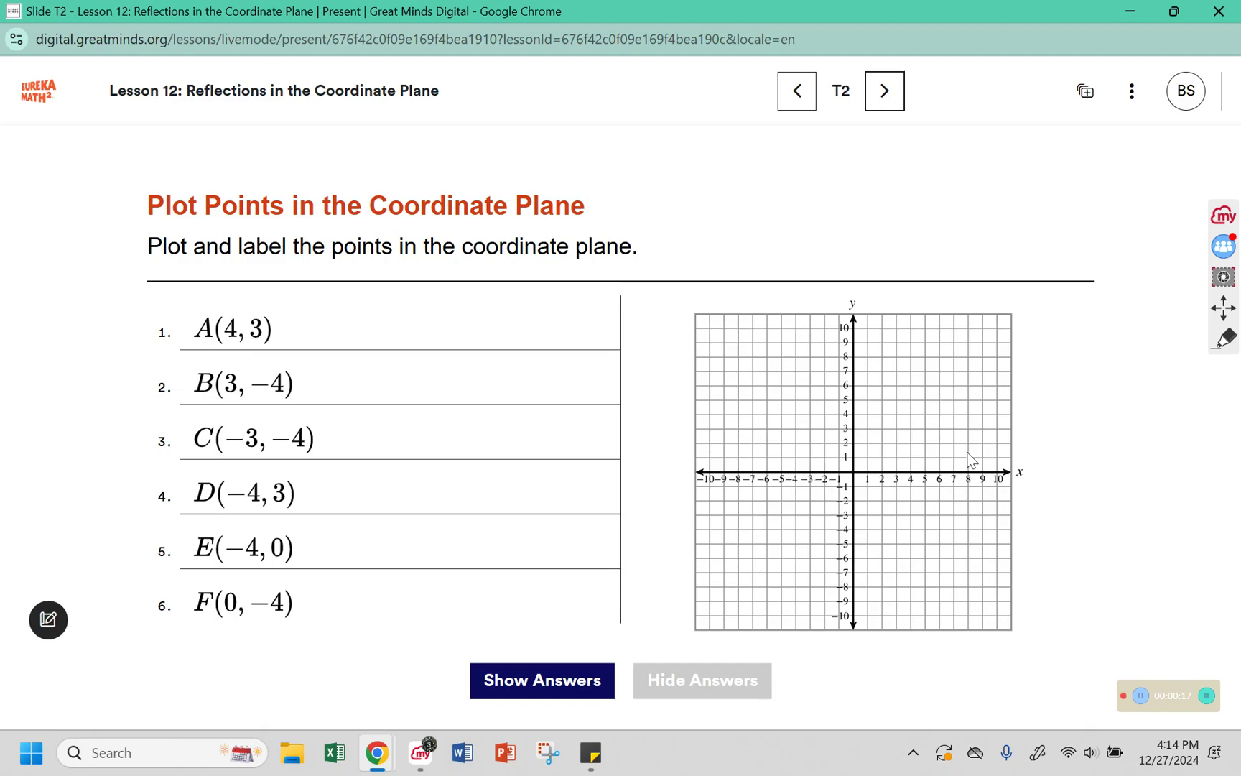
{"action": "left_click", "coordinate": [782, 105]}
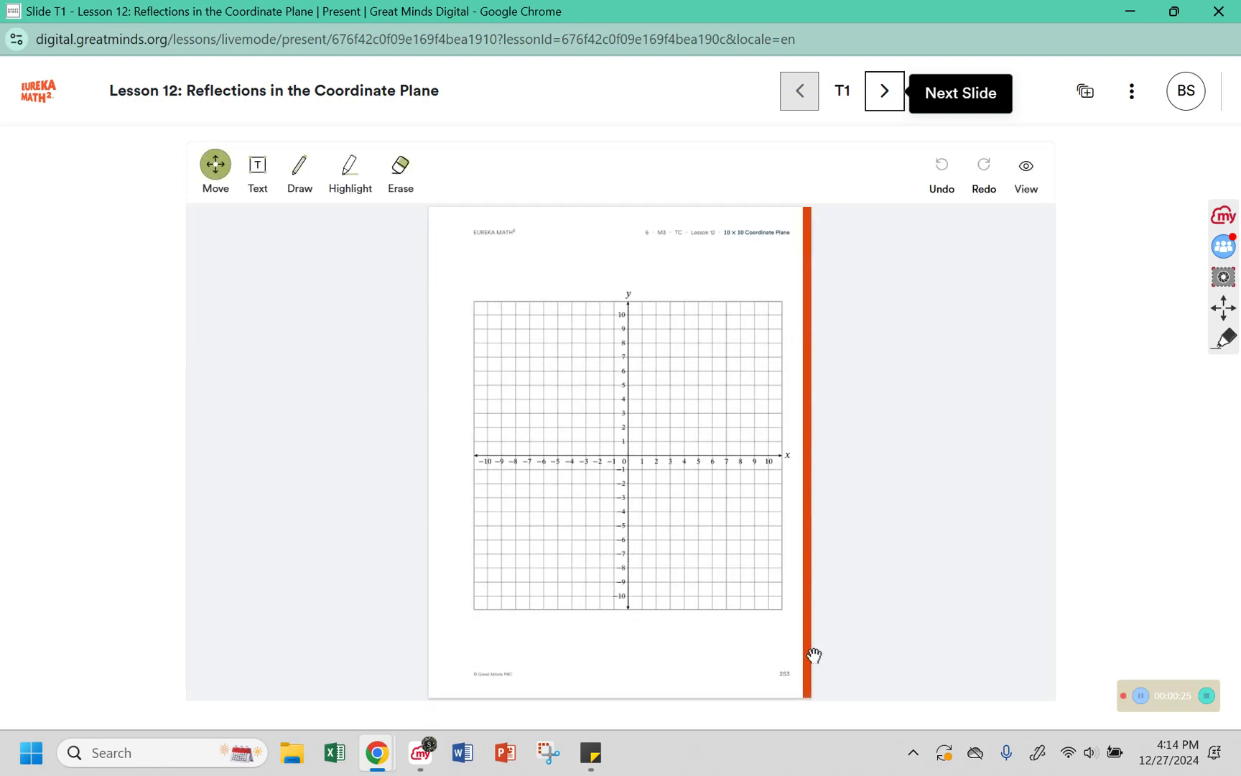
{"action": "left_click", "coordinate": [879, 90]}
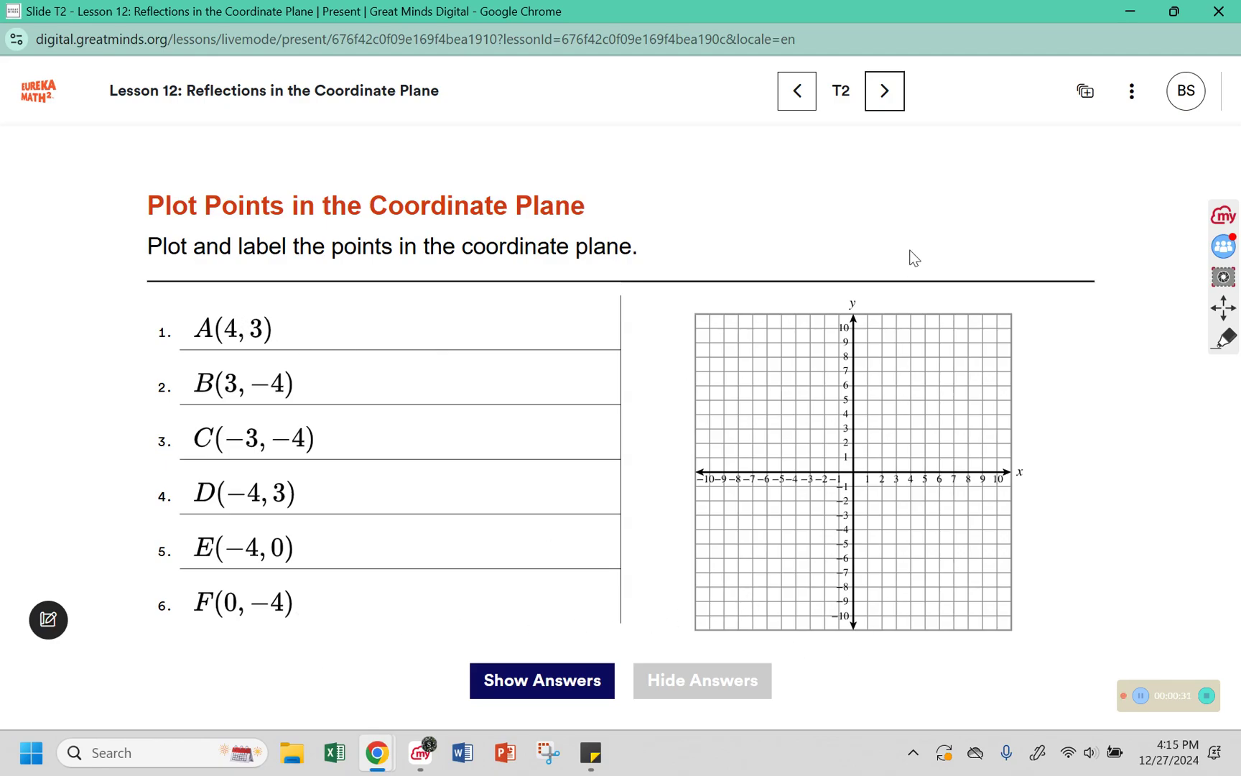
{"action": "left_click", "coordinate": [884, 91]}
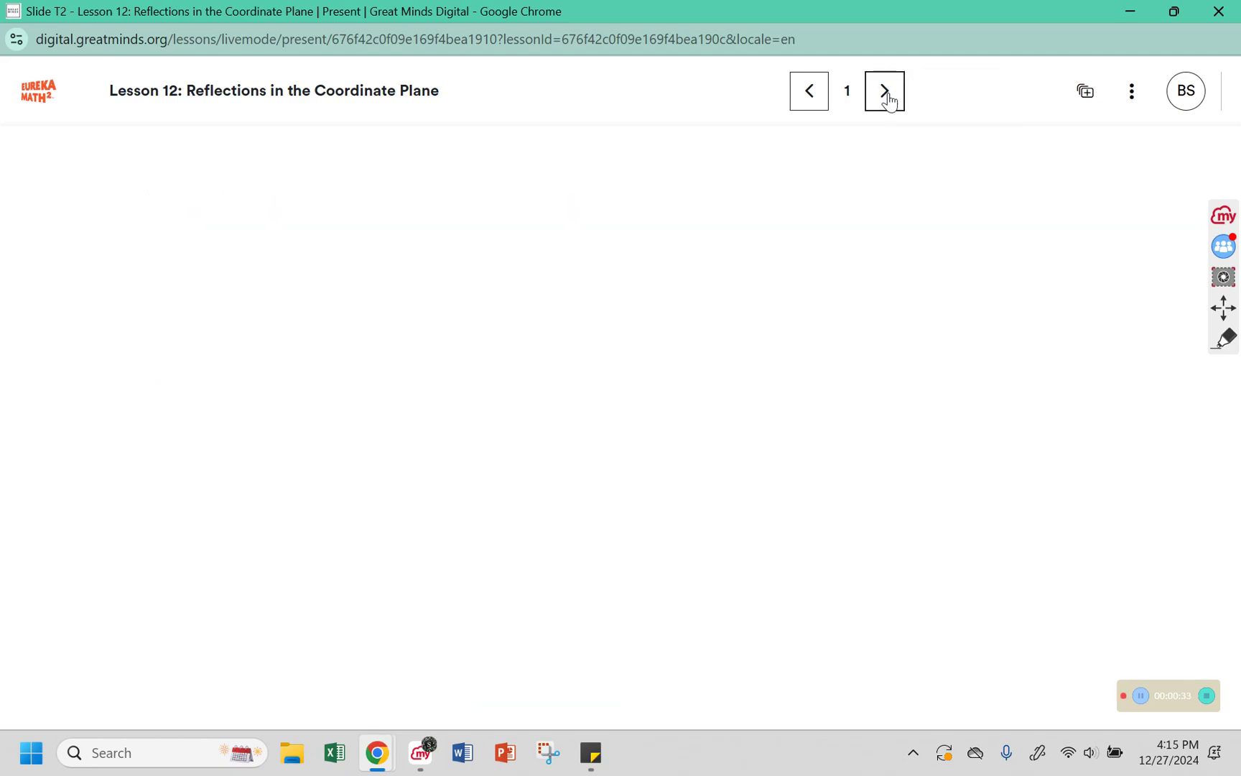
Step: With the Picture Tool, place the shoe in Quadrant IV and the blue car in Quadrant II
{"action": "left_click", "coordinate": [1140, 696]}
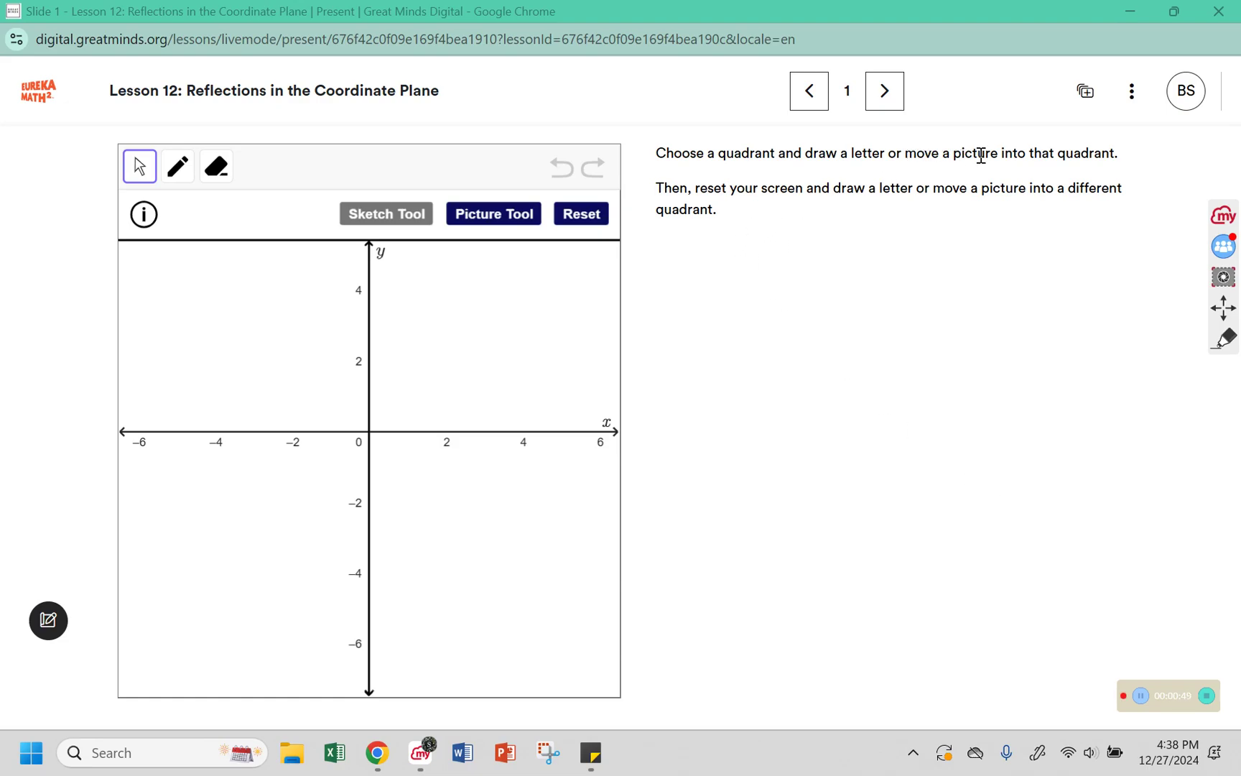
{"action": "left_click", "coordinate": [496, 213]}
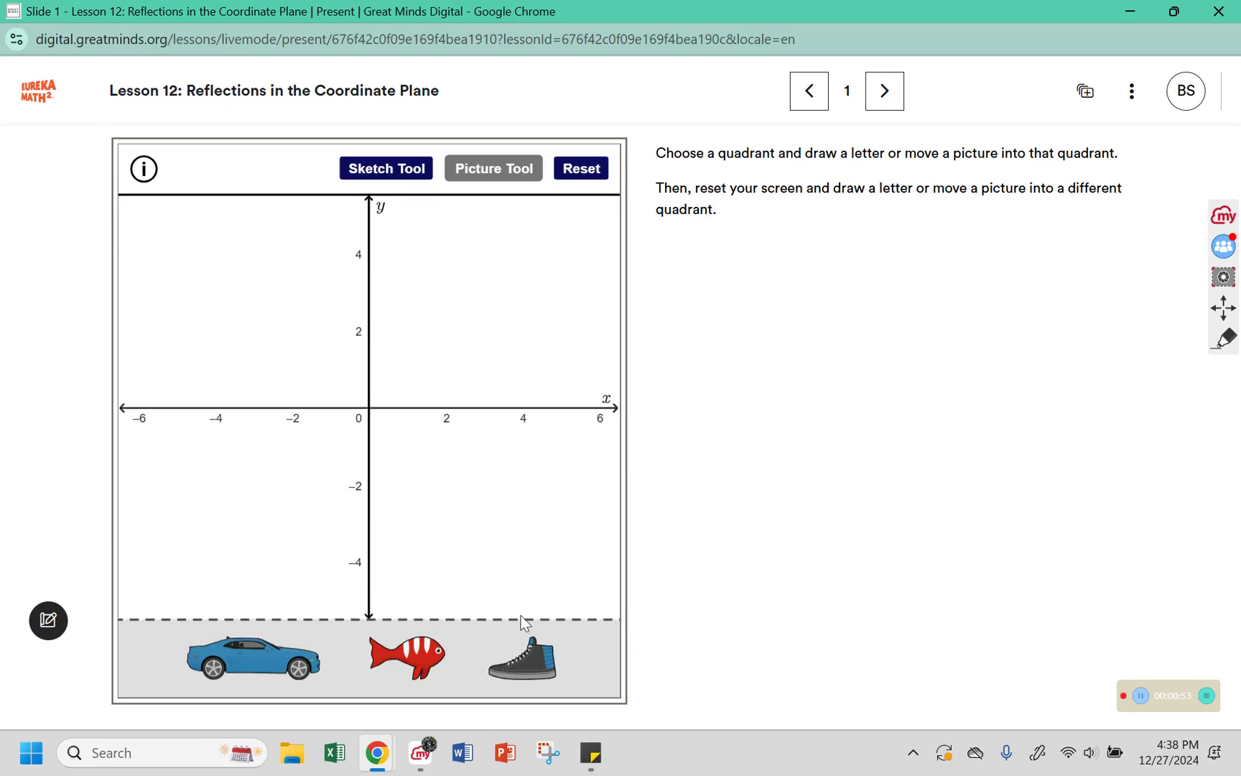
{"action": "left_click_drag", "start_coordinate": [528, 655], "coordinate": [471, 477]}
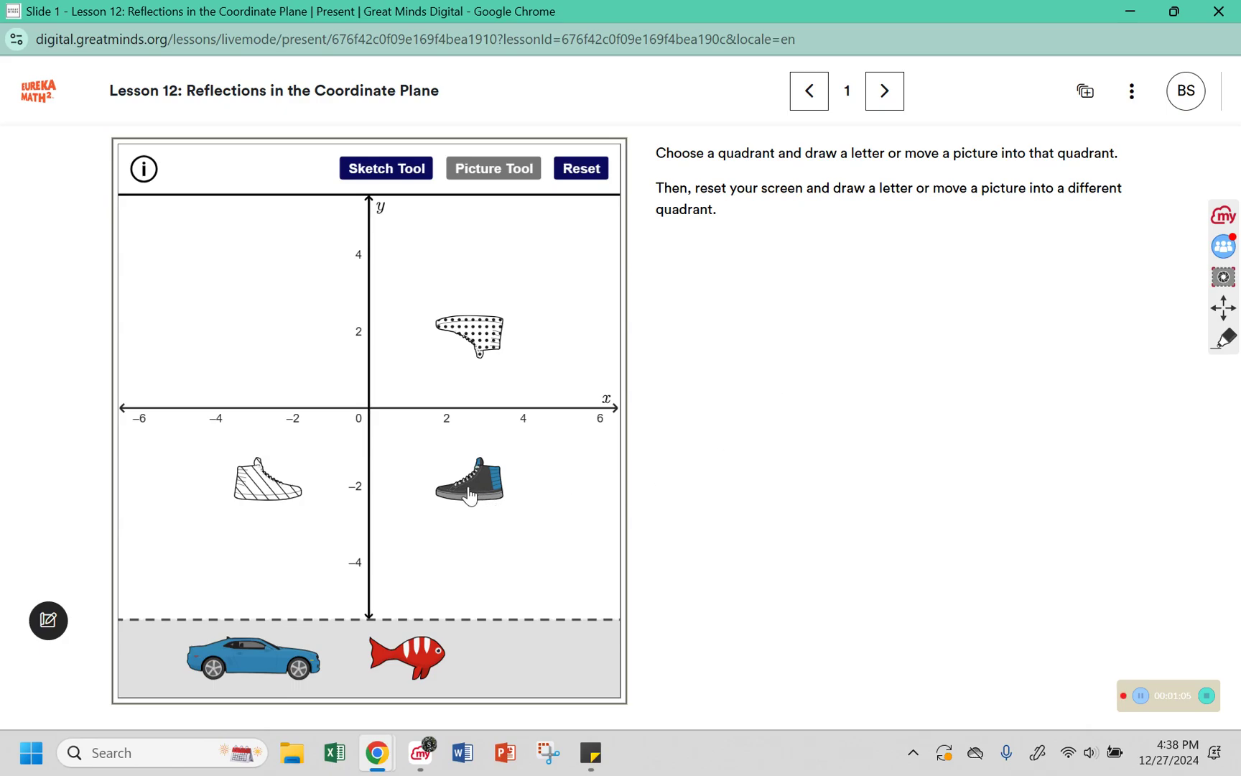
{"action": "left_click_drag", "start_coordinate": [247, 650], "coordinate": [233, 334]}
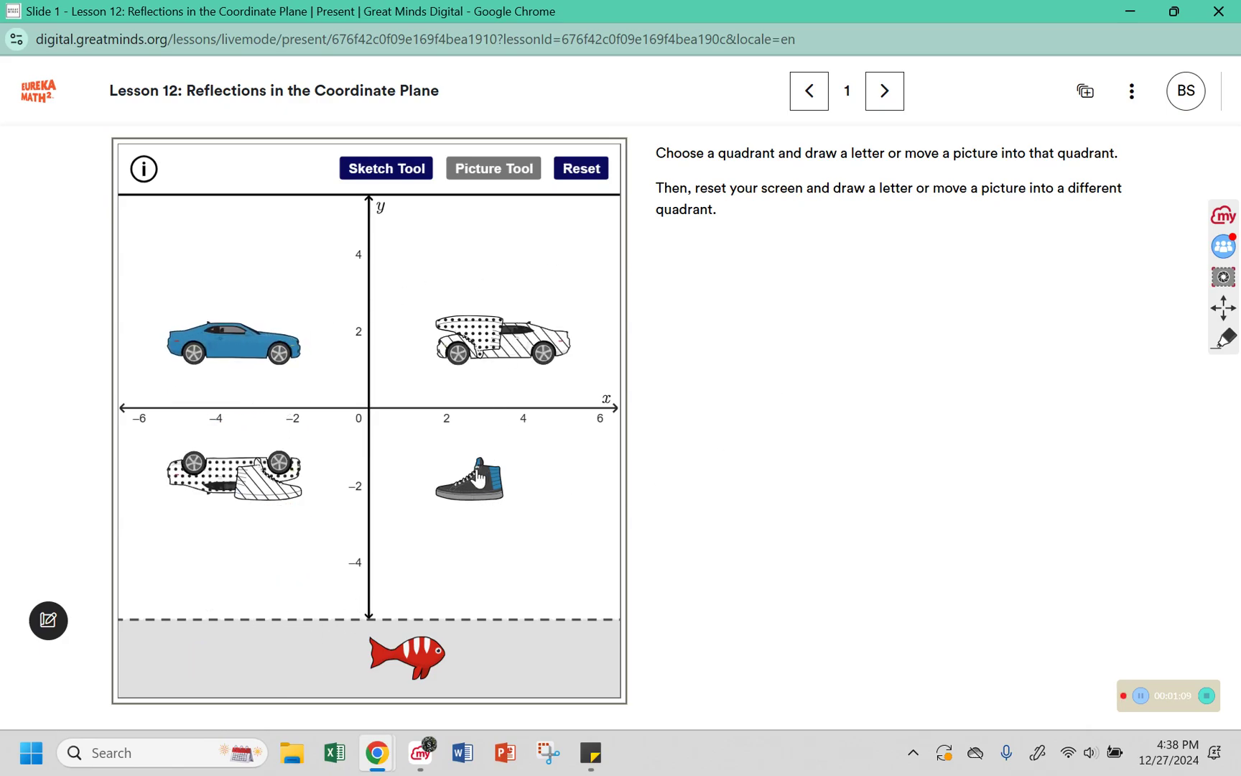
Step: Reset the grid, put the sneaker back in Quadrant IV, and advance to slide 2
{"action": "left_click_drag", "start_coordinate": [478, 489], "coordinate": [540, 688]}
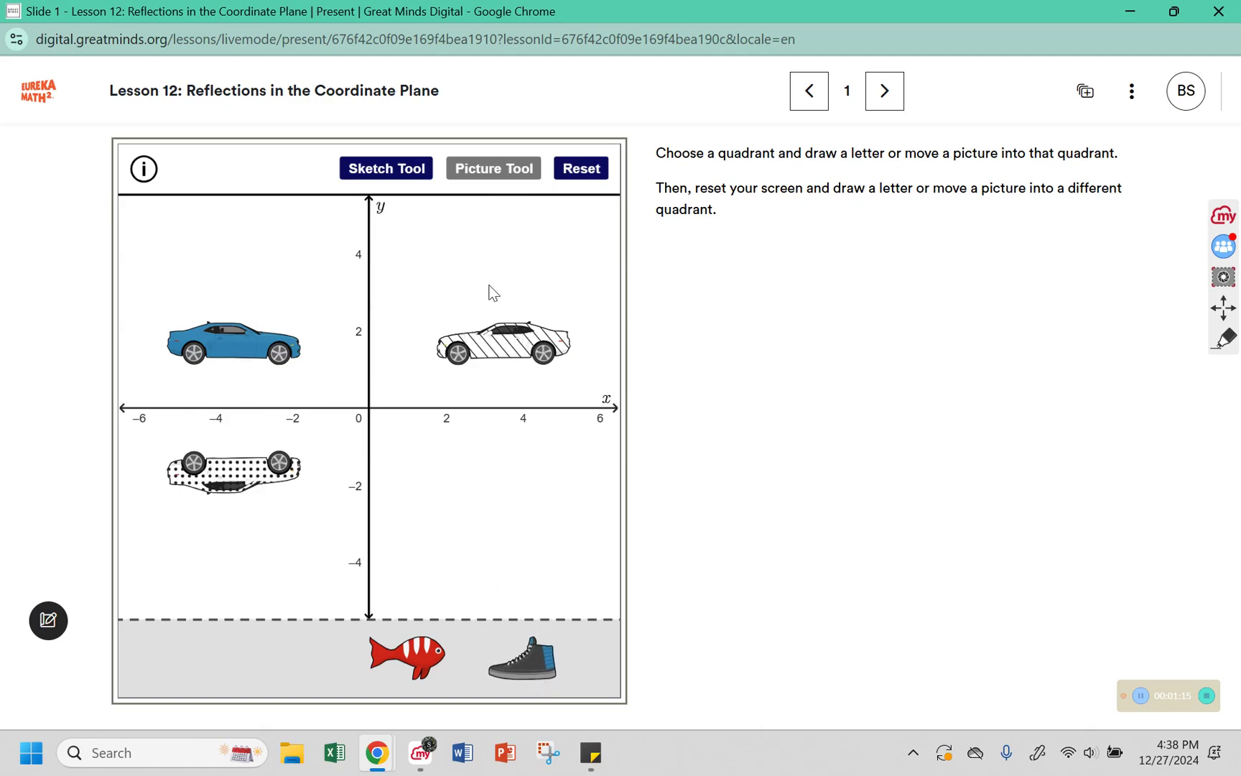
{"action": "left_click_drag", "start_coordinate": [220, 336], "coordinate": [444, 325]}
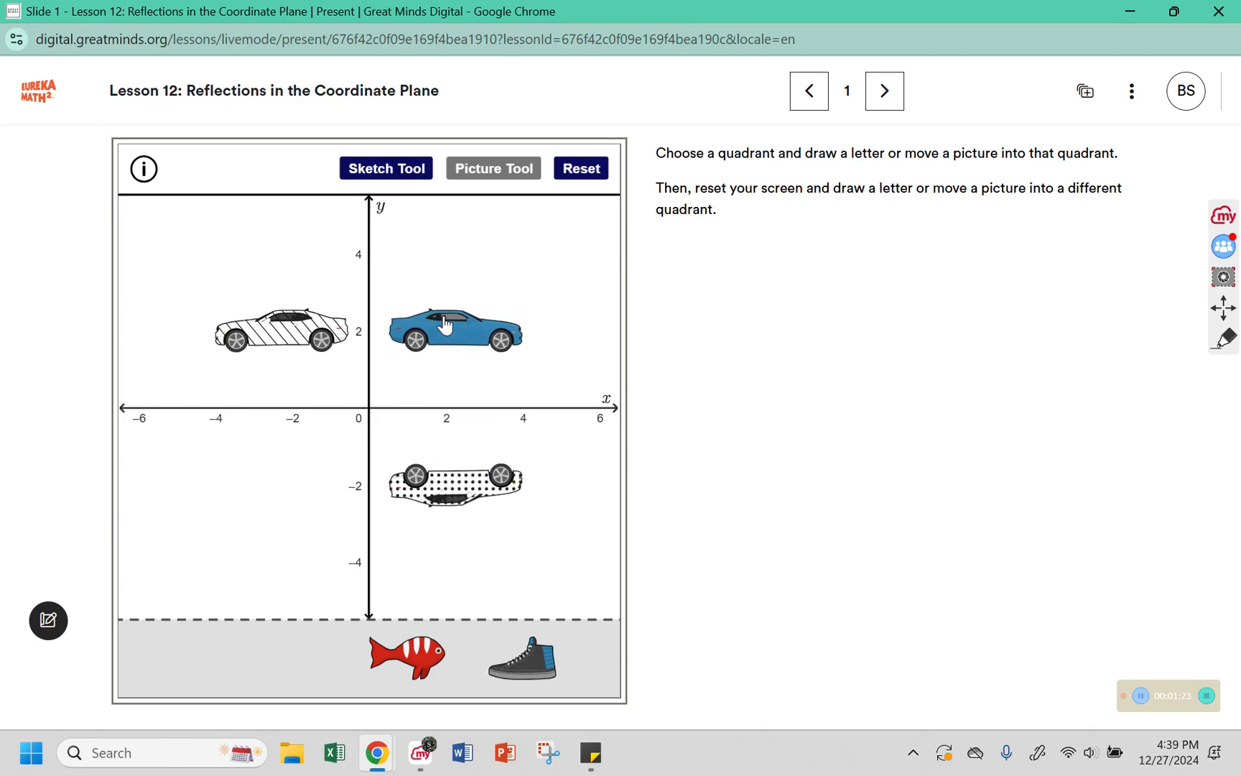
{"action": "left_click", "coordinate": [578, 169]}
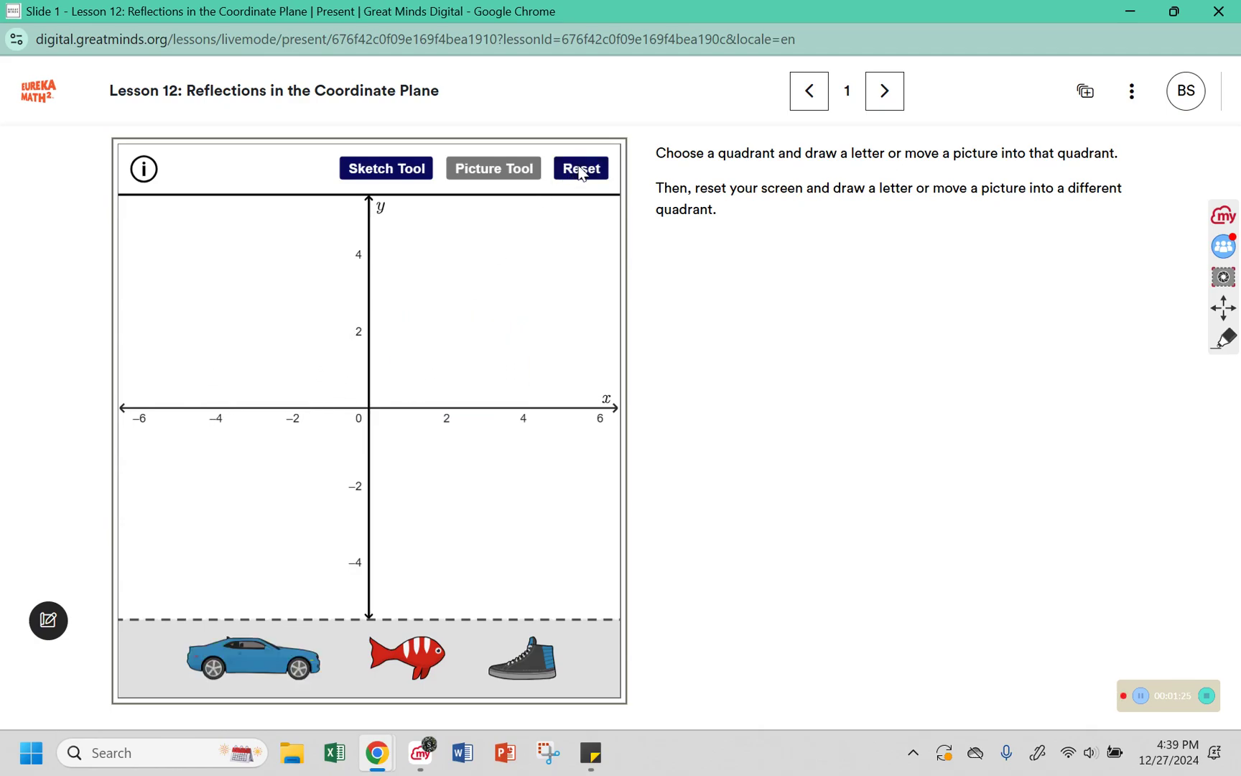
{"action": "left_click_drag", "start_coordinate": [531, 671], "coordinate": [466, 502]}
{"action": "left_click", "coordinate": [878, 100]}
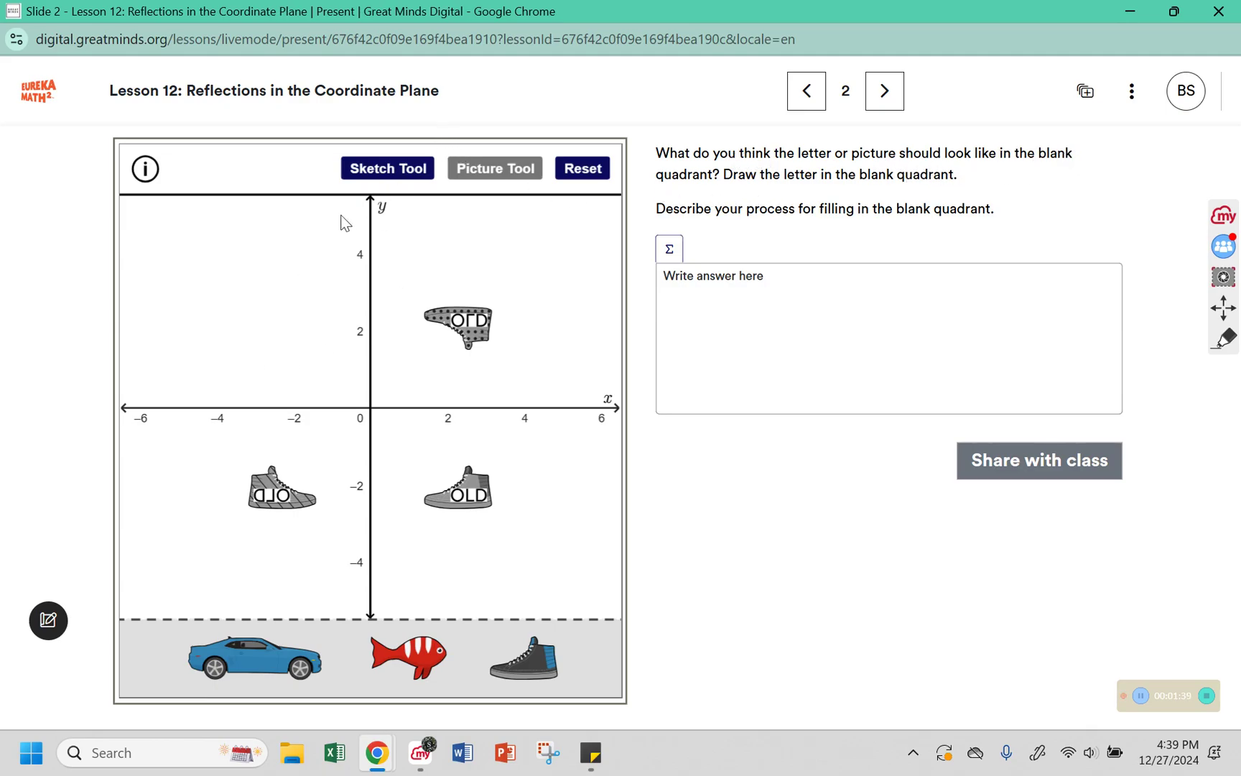
Step: Try dragging the sneaker into blank Quadrant II, then switch between the Sketch and Picture tools
{"action": "left_click_drag", "start_coordinate": [537, 657], "coordinate": [291, 341]}
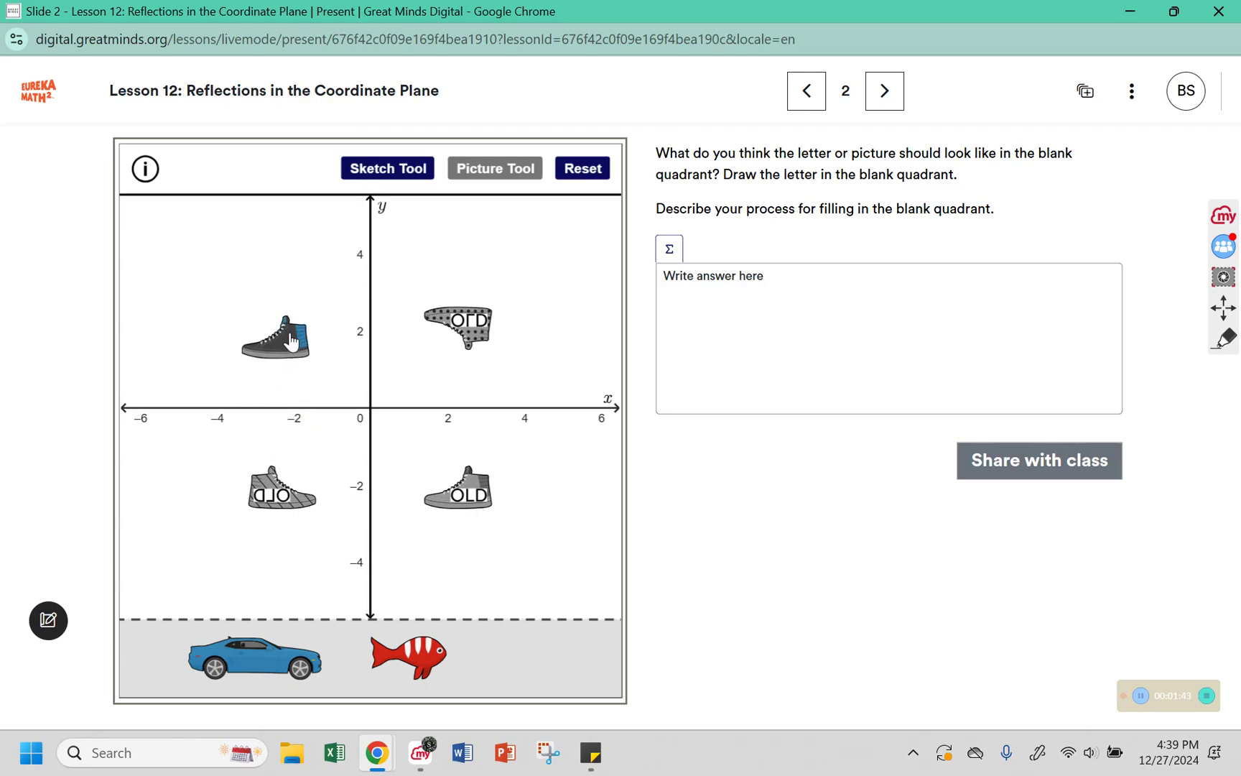
{"action": "left_click_drag", "start_coordinate": [291, 342], "coordinate": [472, 491]}
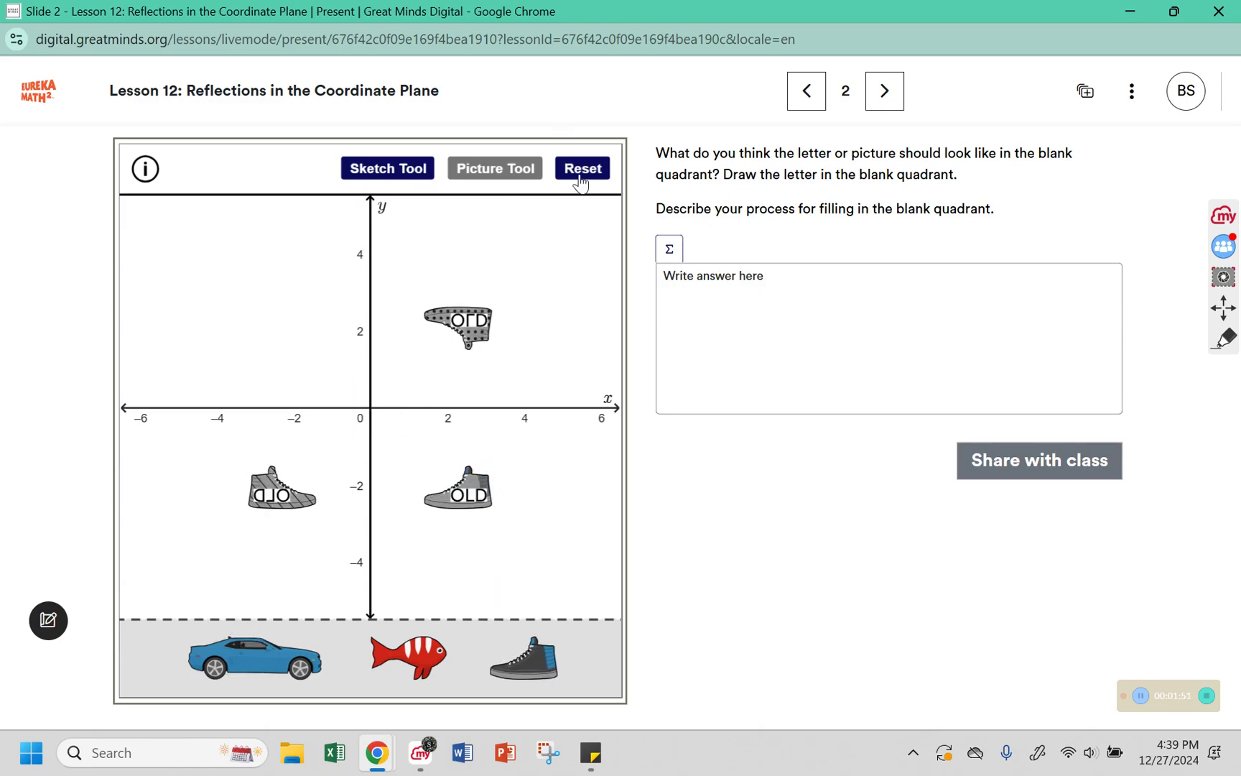
{"action": "left_click", "coordinate": [408, 173]}
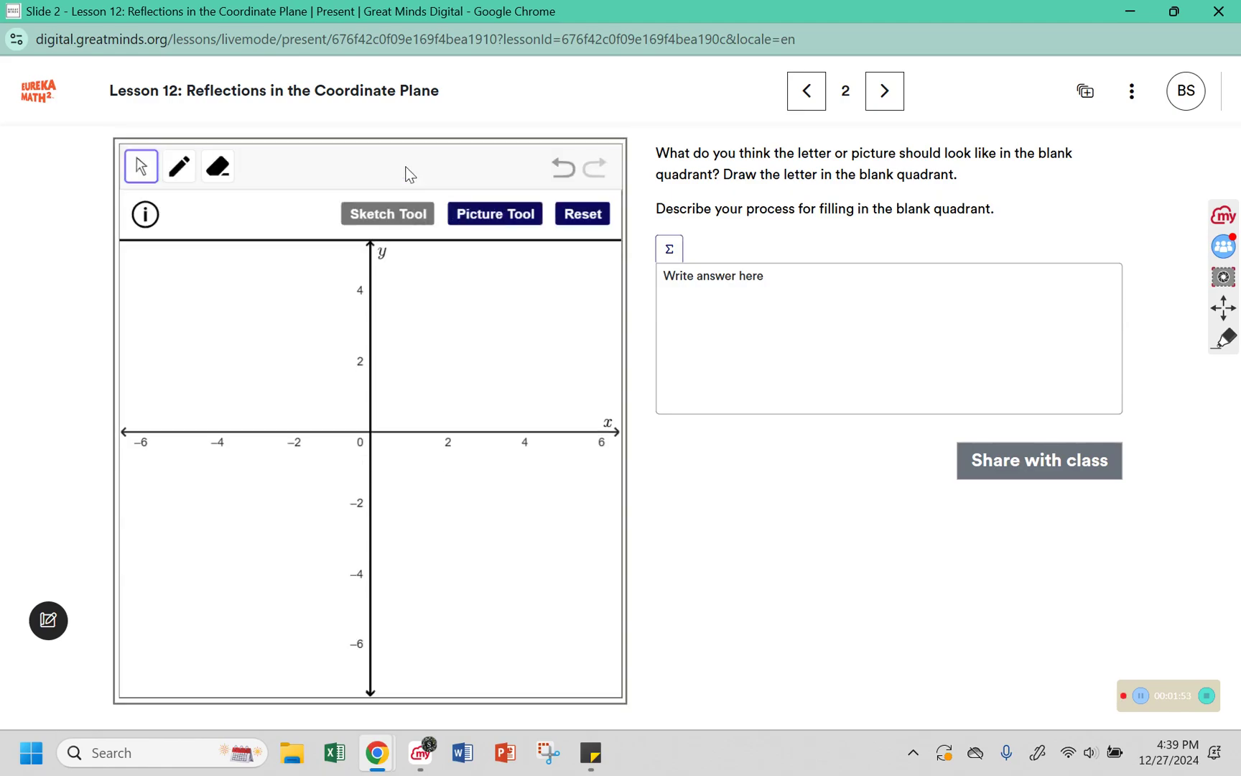
{"action": "left_click", "coordinate": [514, 216]}
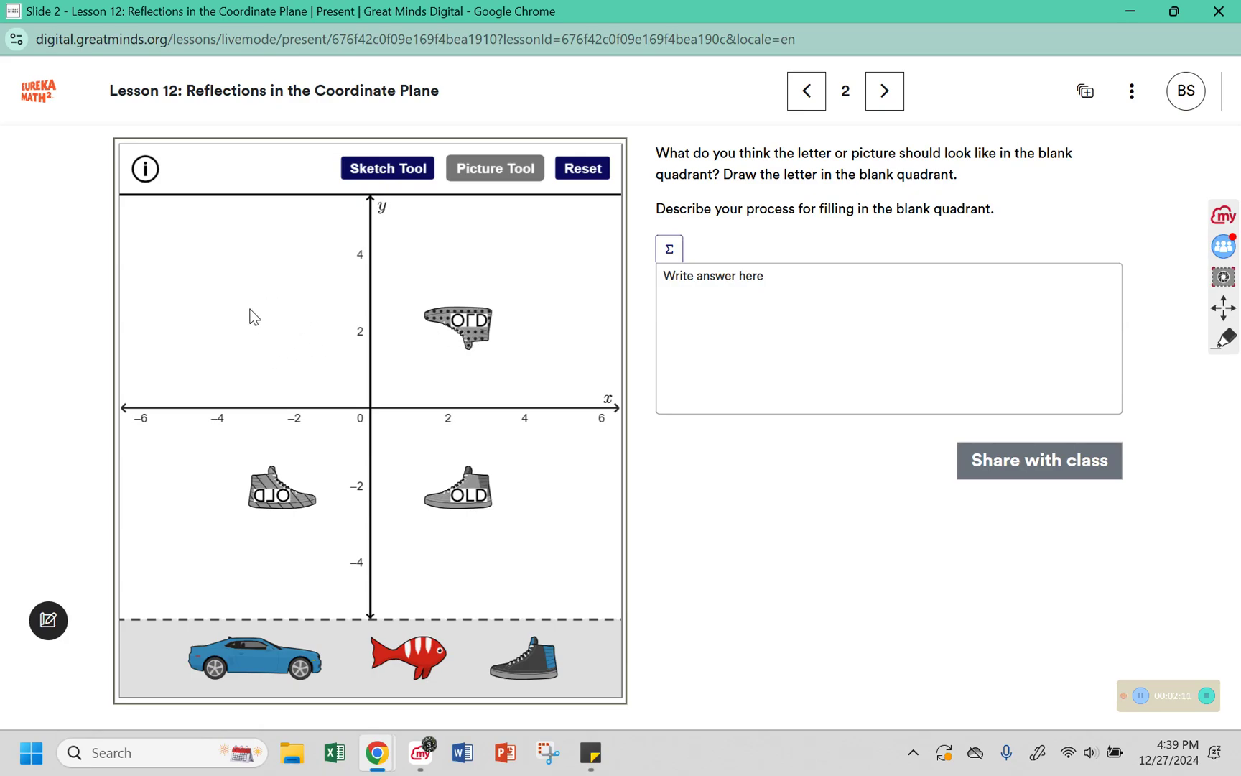
Step: Share an answer that the shoe points right, upside down, as a mirror image, then advance
{"action": "left_click", "coordinate": [811, 356]}
{"action": "type", "text": "The "}
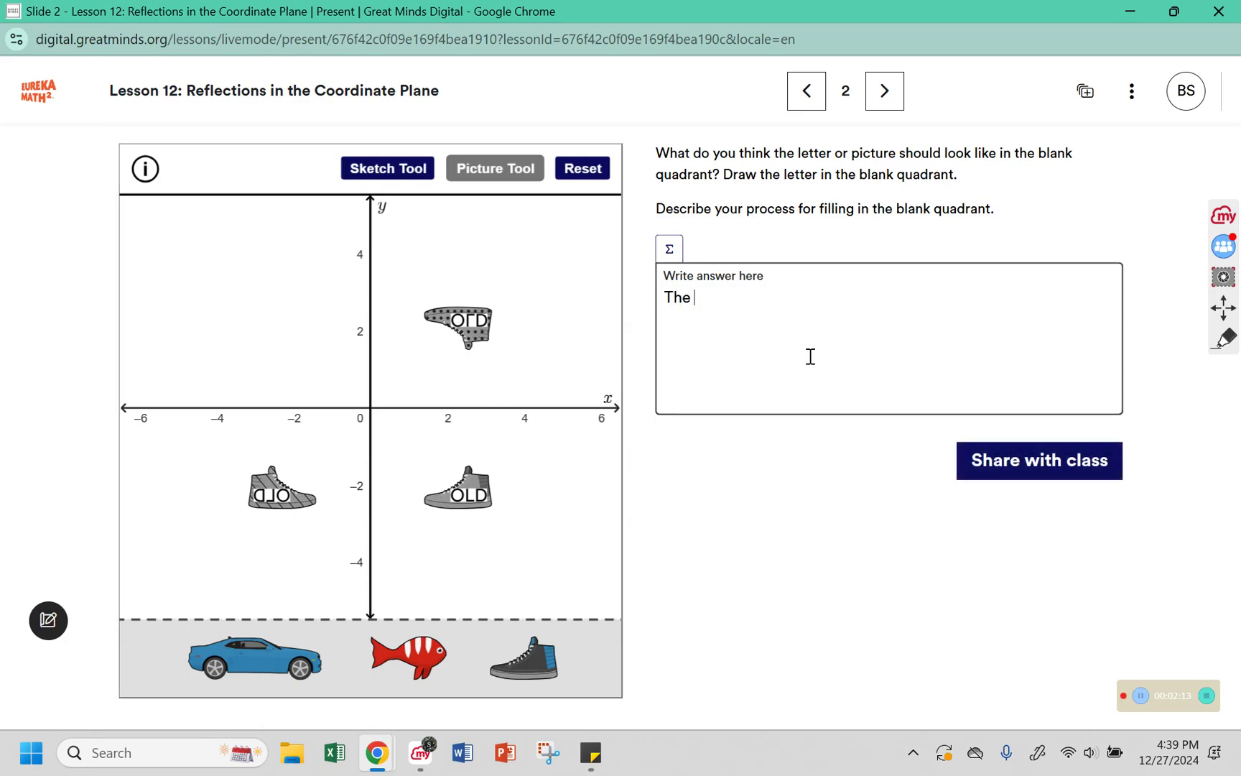
{"action": "type", "text": "shoe should b"}
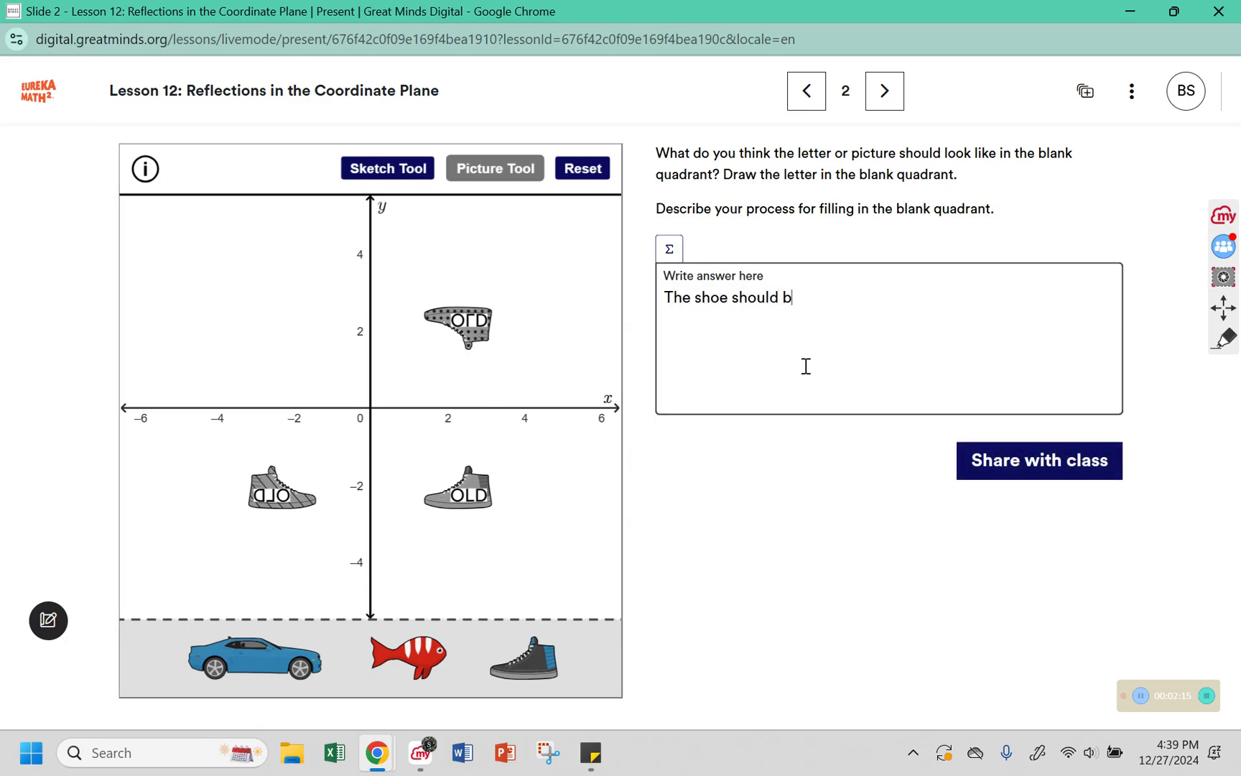
{"action": "type", "text": "e pointed t"}
{"action": "type", "text": "o the right and"}
{"action": "type", "text": " upsd"}
{"action": "key", "text": "BackSpace"}
{"action": "type", "text": "sdie"}
{"action": "key", "text": "BackSpace"}
{"action": "key", "text": "BackSpace"}
{"action": "key", "text": "BackSpace"}
{"action": "key", "text": "BackSpace"}
{"action": "type", "text": "i"}
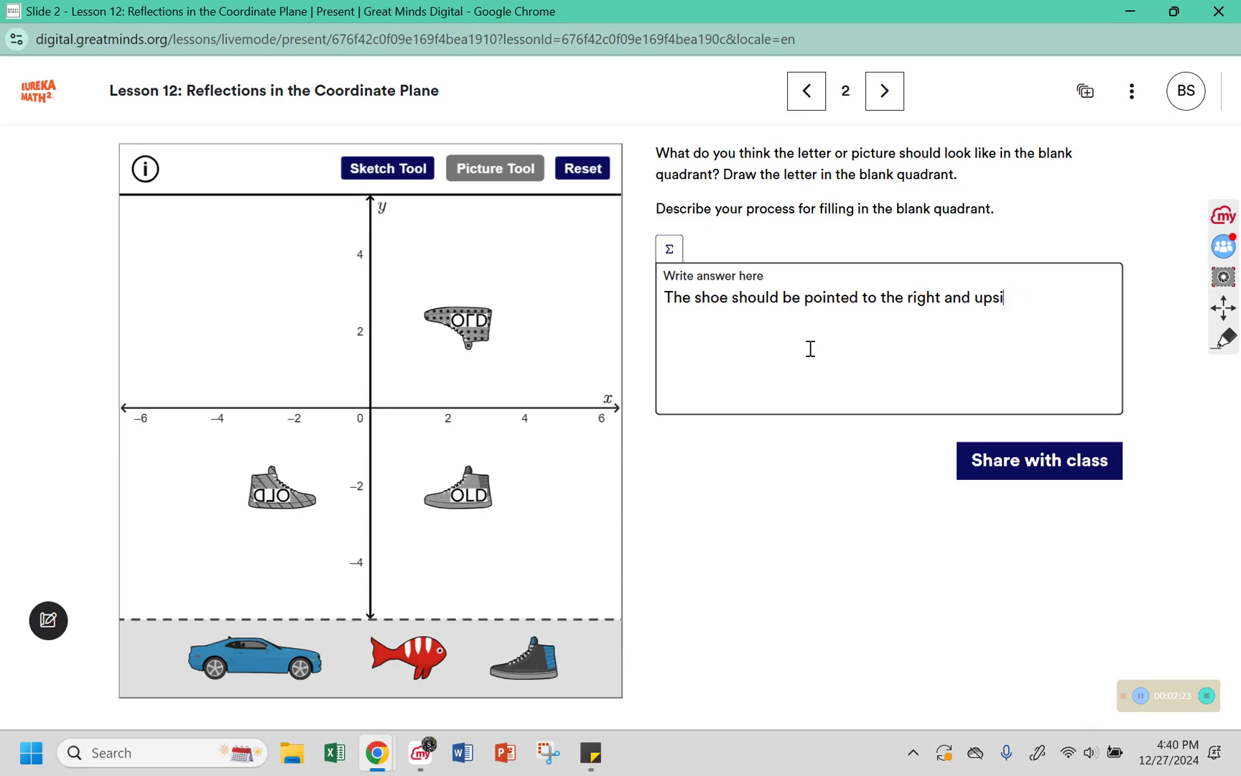
{"action": "type", "text": "de down. It should"}
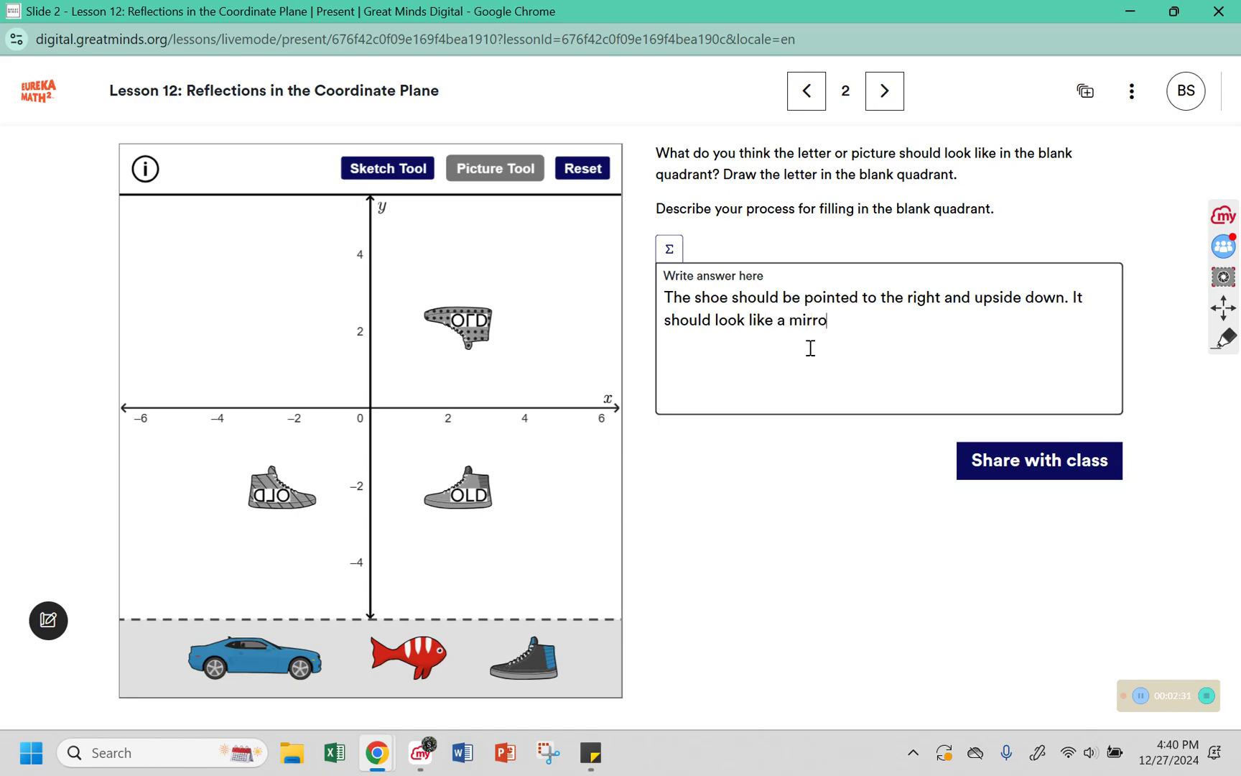
{"action": "type", "text": "look like a mirror image of the old show"}
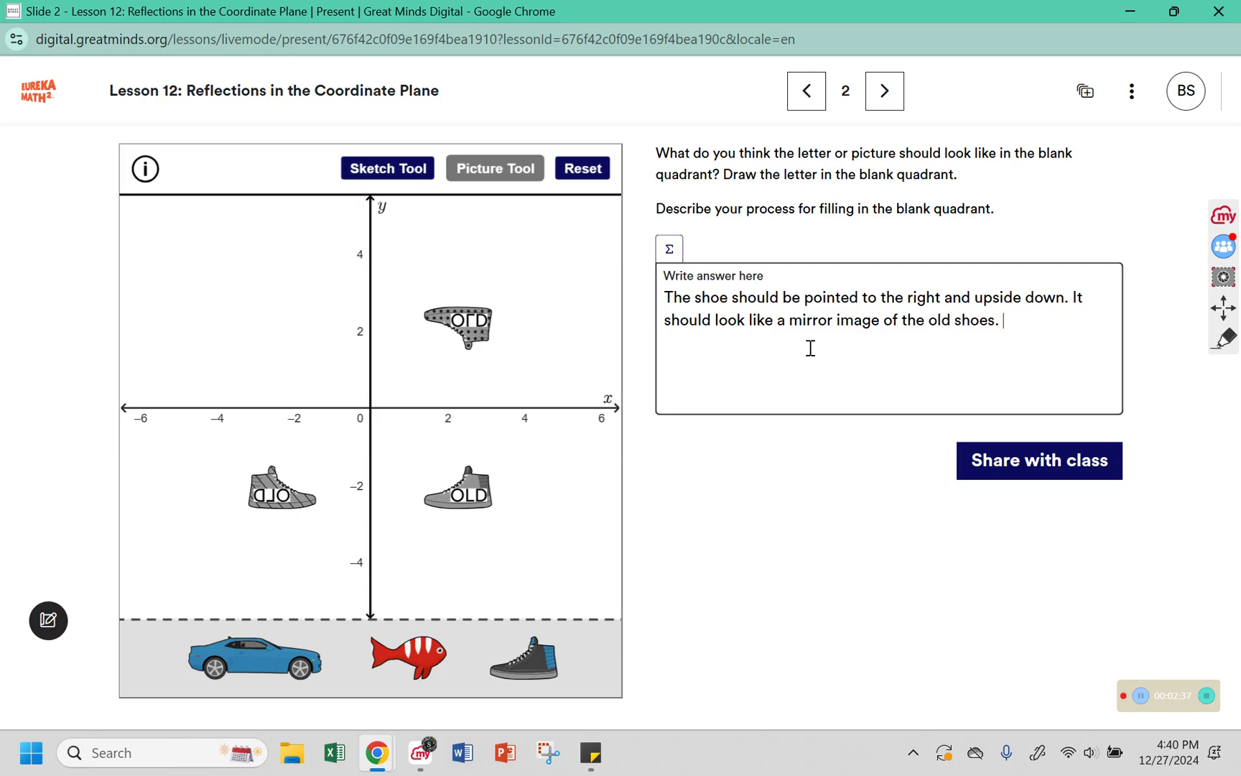
{"action": "left_click", "coordinate": [1016, 454]}
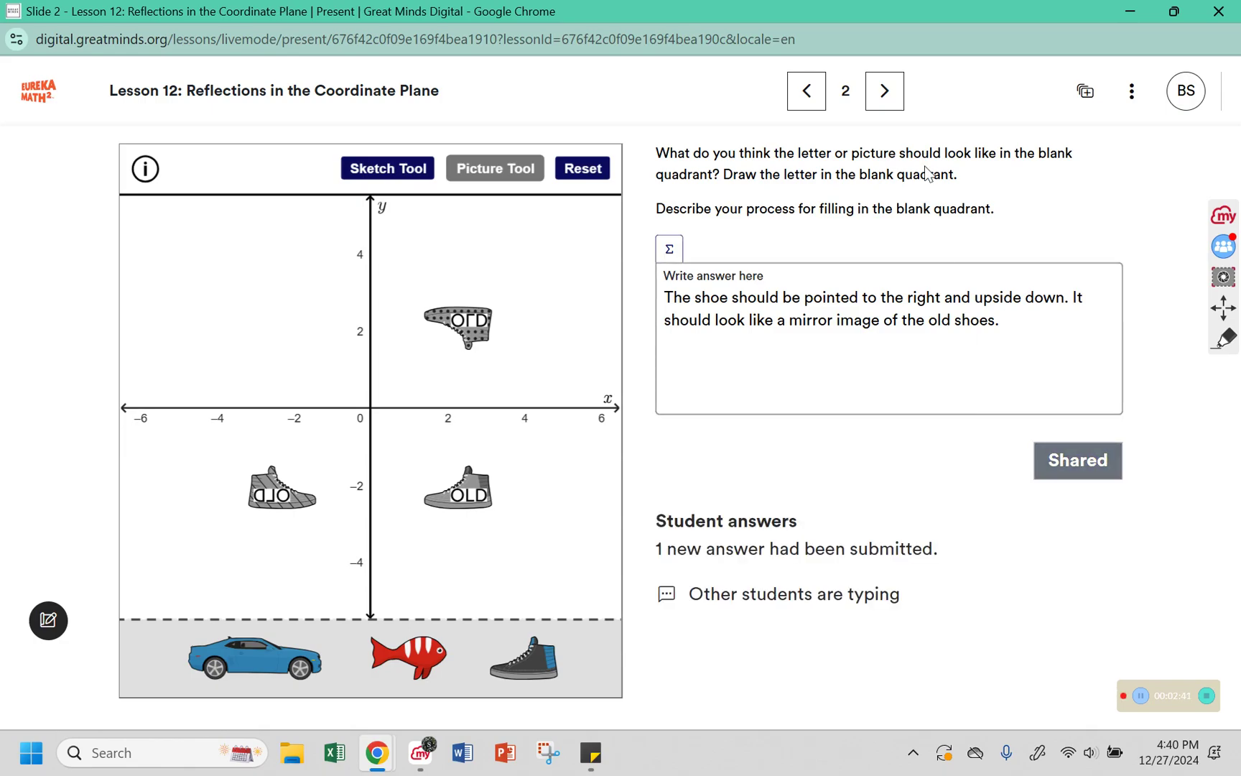
{"action": "left_click", "coordinate": [890, 102]}
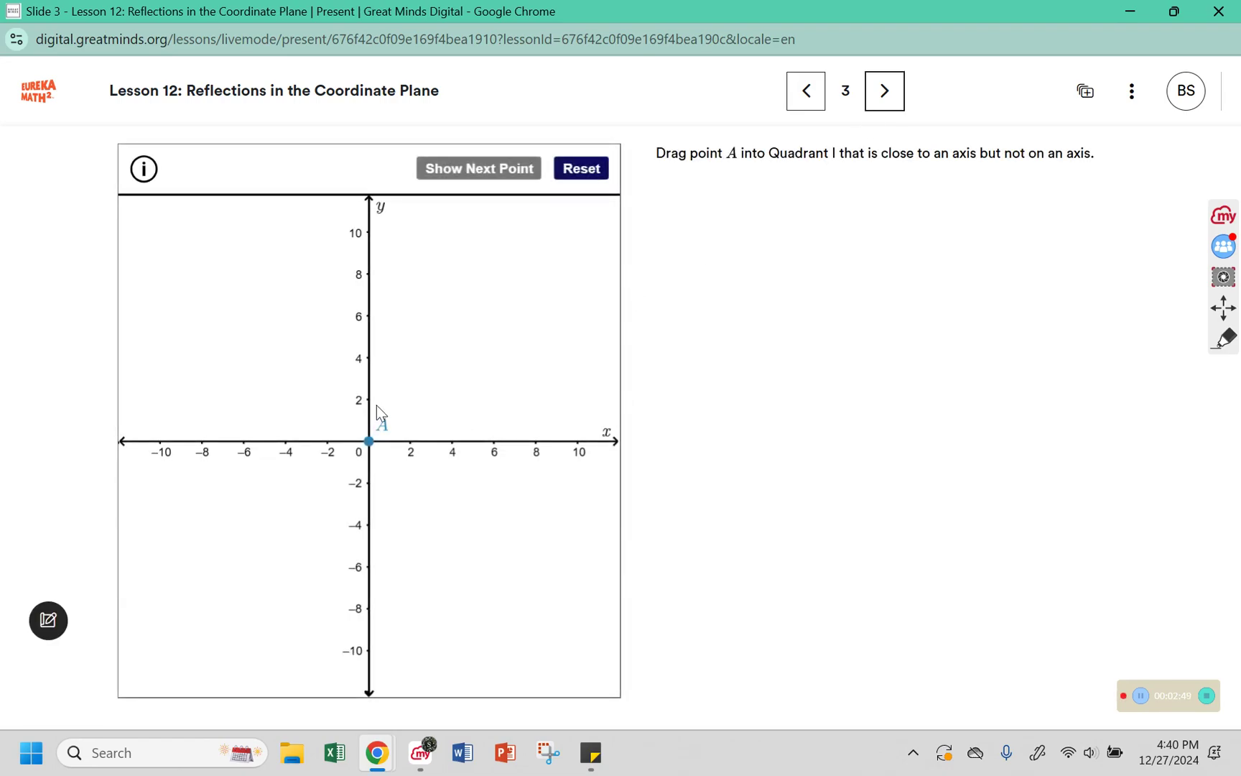
Step: Place point A near (10, 1) and point B near (−10, −1) so their reflections match
{"action": "left_click", "coordinate": [369, 441]}
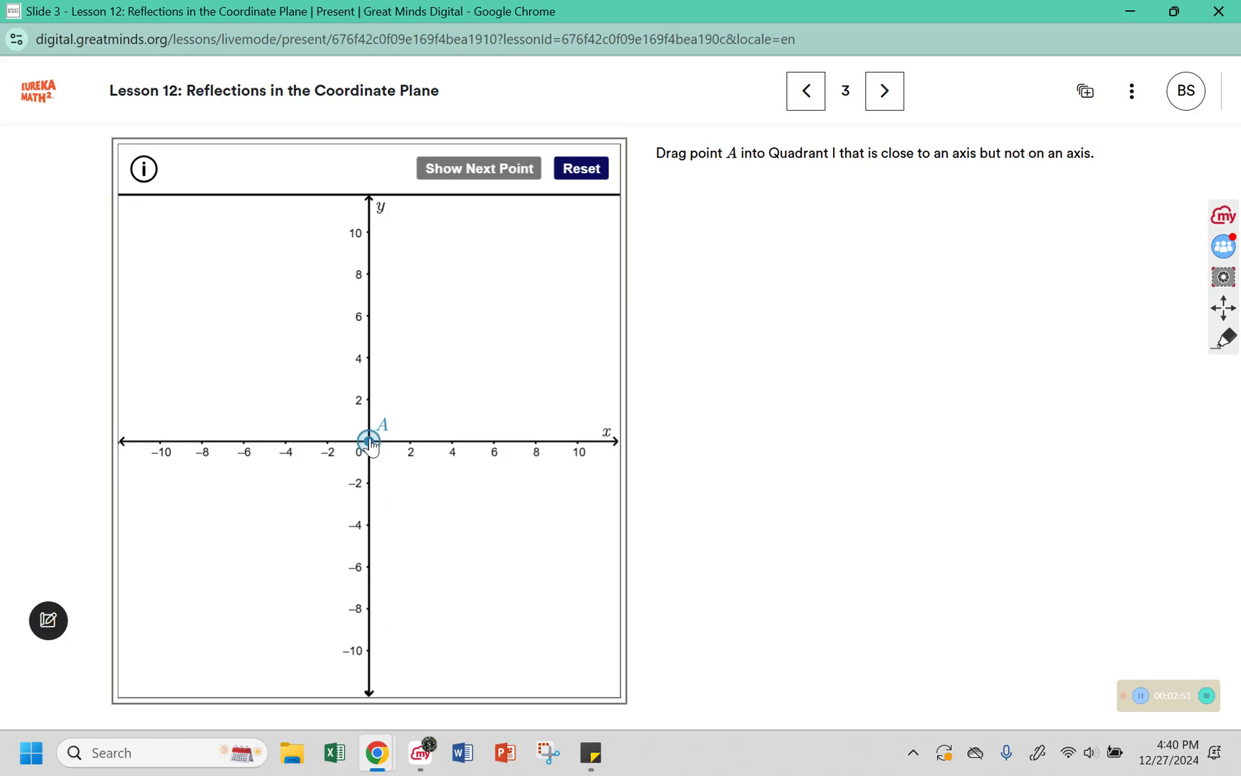
{"action": "left_click_drag", "start_coordinate": [371, 445], "coordinate": [576, 421]}
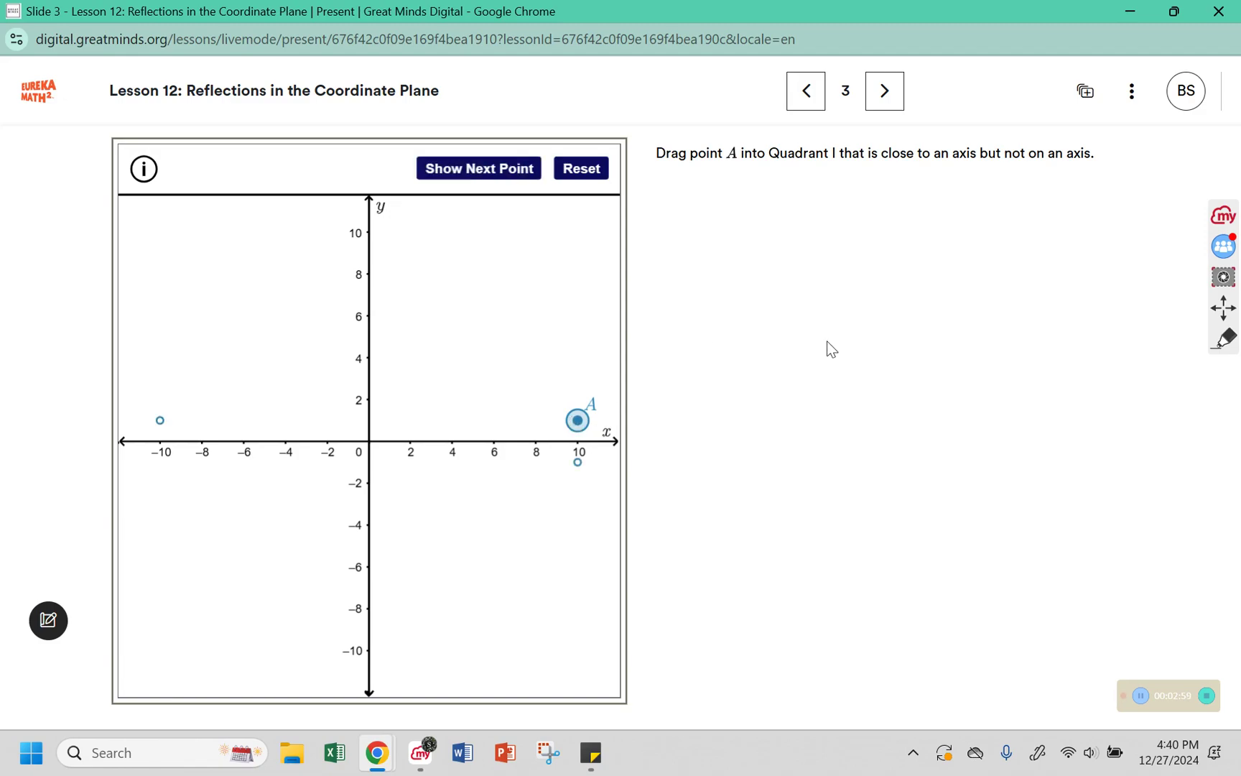
{"action": "left_click", "coordinate": [485, 172]}
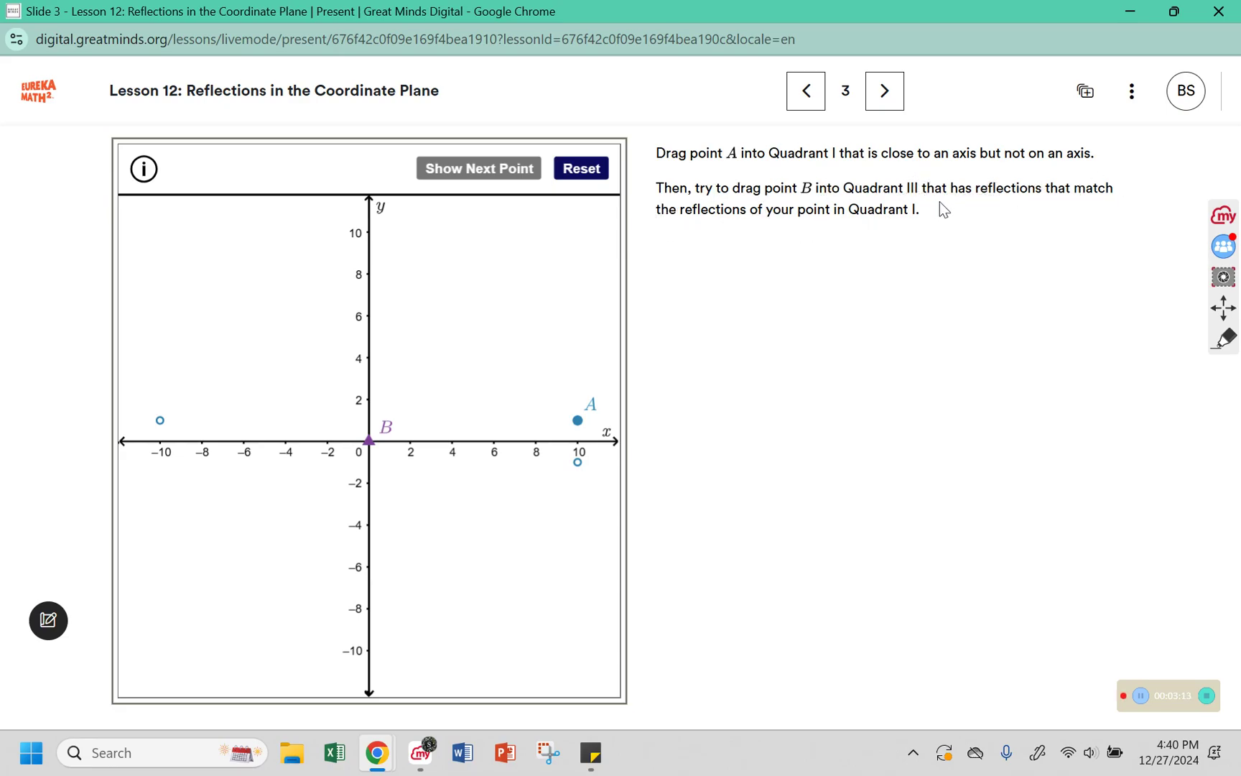
{"action": "left_click_drag", "start_coordinate": [368, 441], "coordinate": [156, 477]}
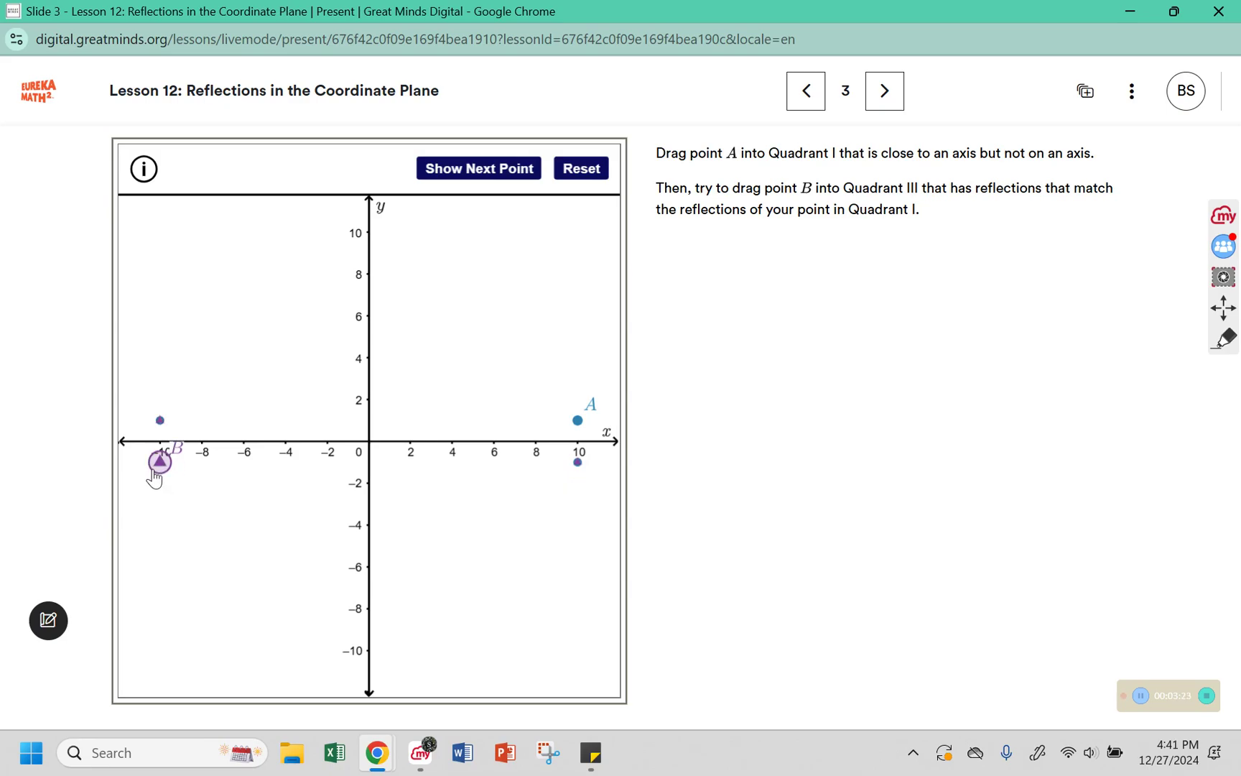
{"action": "left_click_drag", "start_coordinate": [154, 474], "coordinate": [158, 471]}
Step: Reveal and place point C at about (9, 9) and point D at about (−9, −9)
{"action": "left_click", "coordinate": [451, 172]}
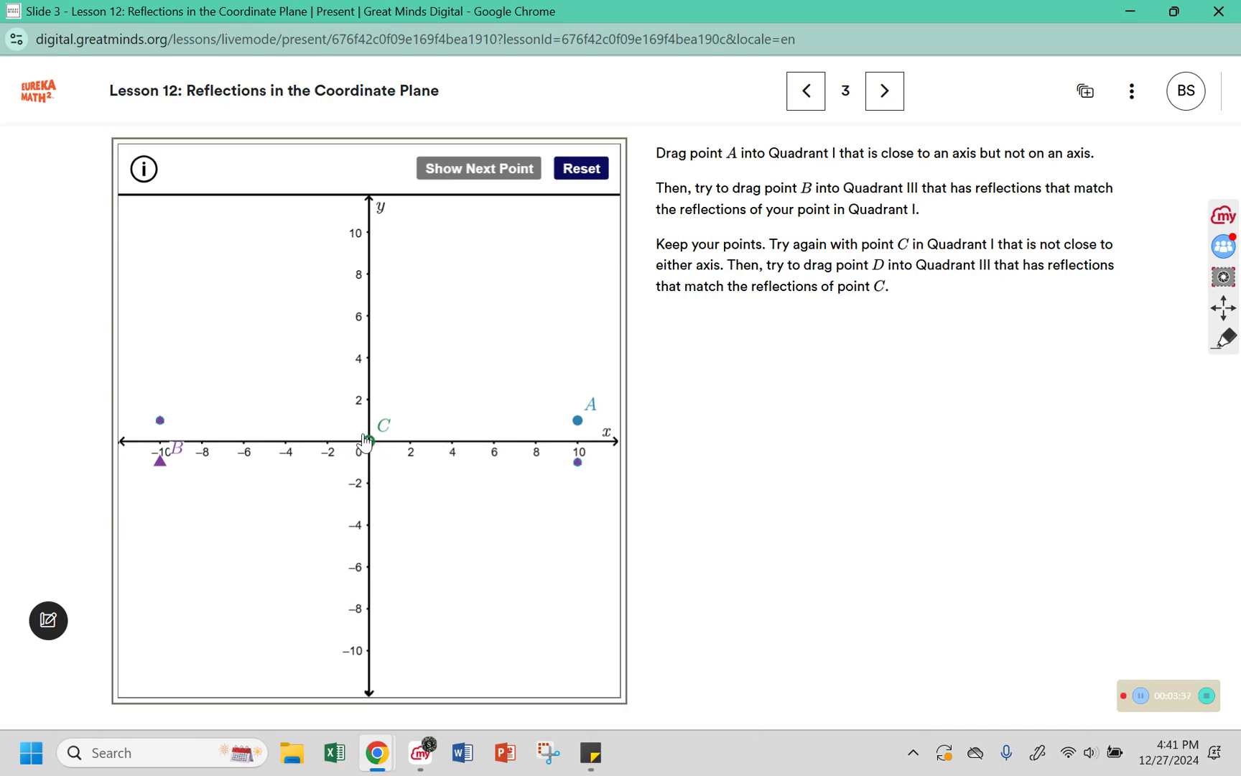
{"action": "left_click_drag", "start_coordinate": [371, 440], "coordinate": [557, 238]}
{"action": "left_click", "coordinate": [723, 280]}
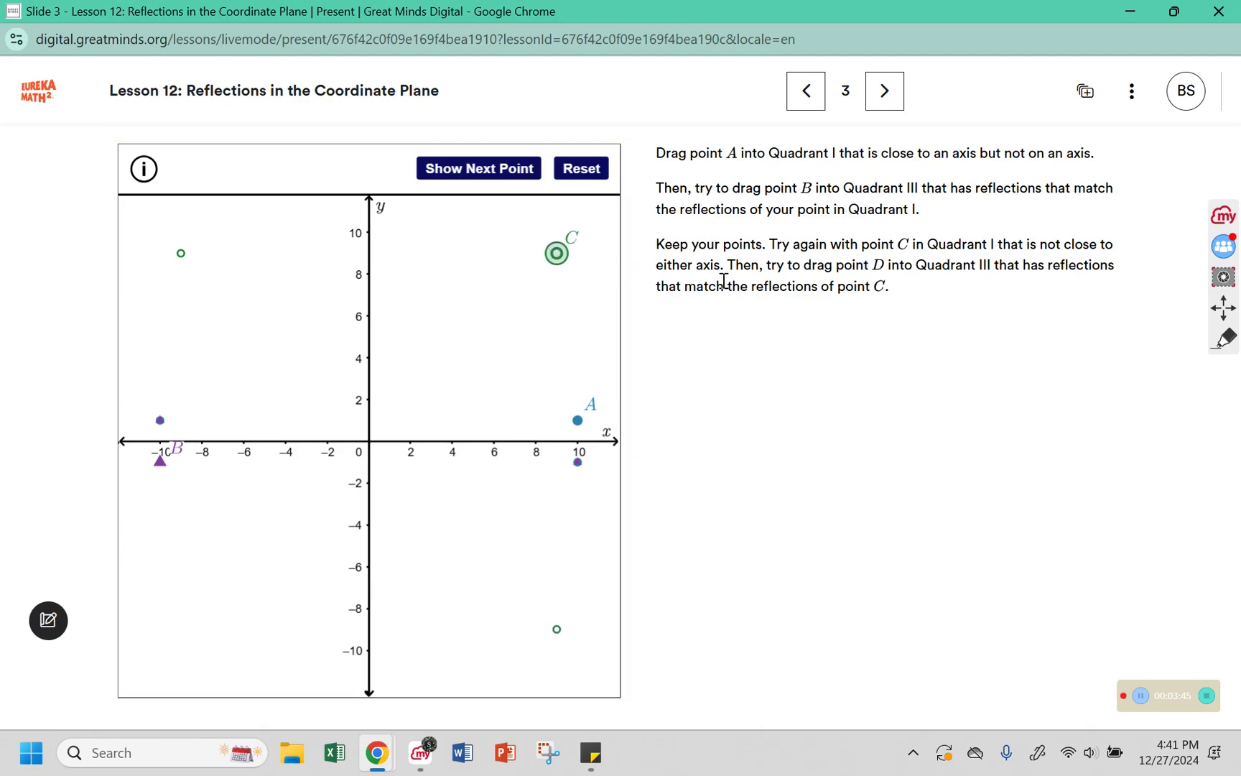
{"action": "left_click", "coordinate": [453, 174]}
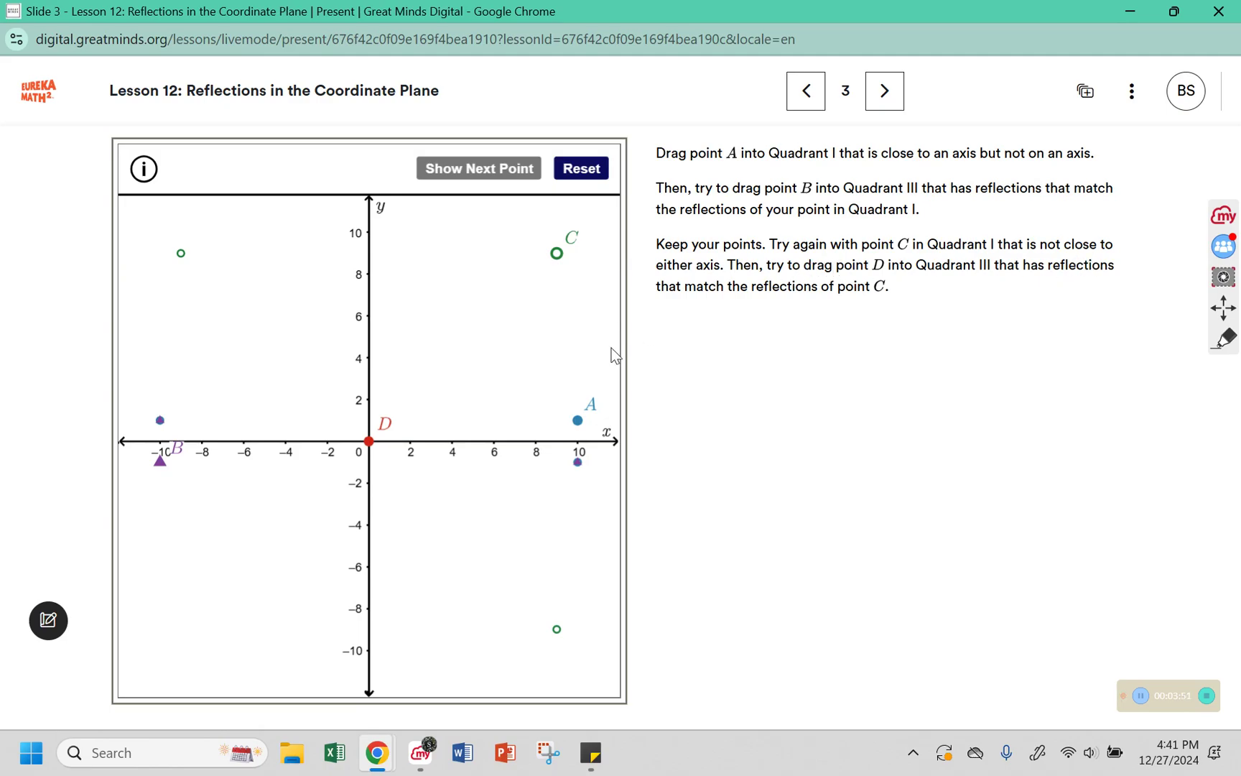
{"action": "left_click_drag", "start_coordinate": [372, 442], "coordinate": [175, 643]}
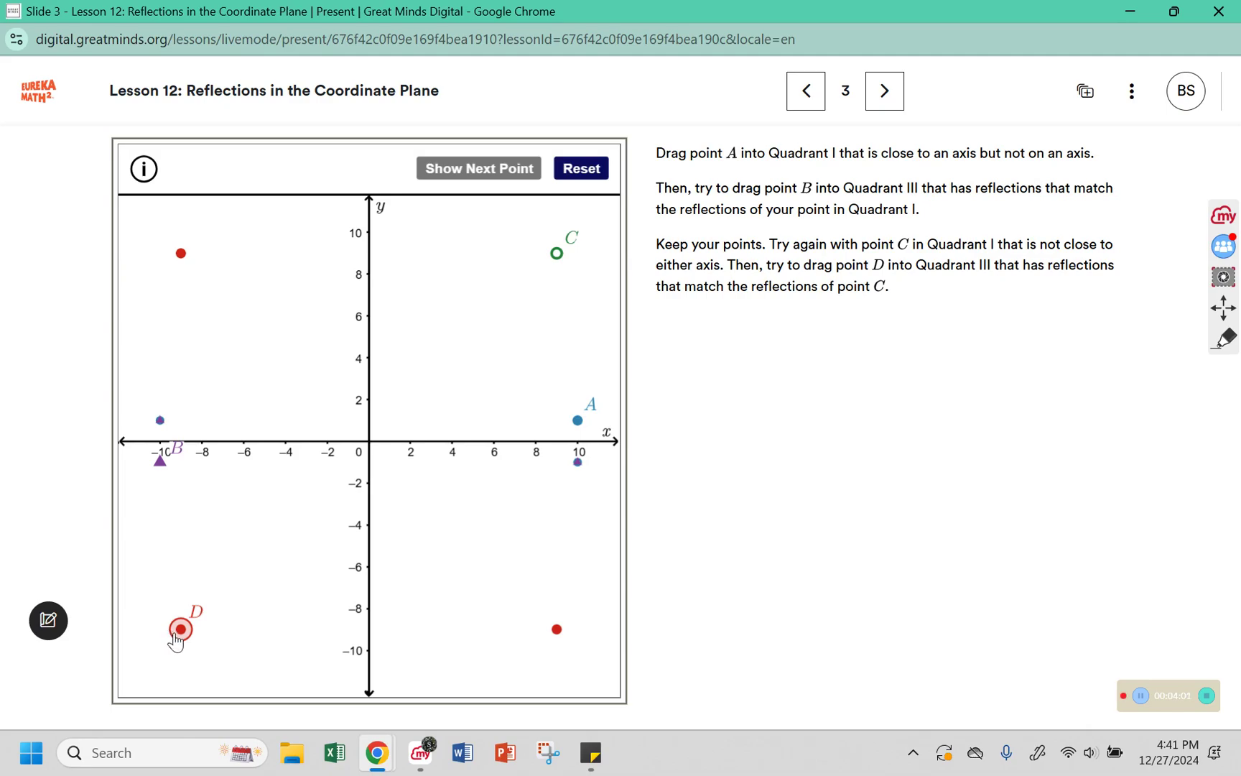
{"action": "mouse_move", "coordinate": [179, 632]}
{"action": "left_mouse_down"}
{"action": "mouse_move", "coordinate": [180, 606]}
{"action": "mouse_move", "coordinate": [179, 634]}
{"action": "left_mouse_up"}
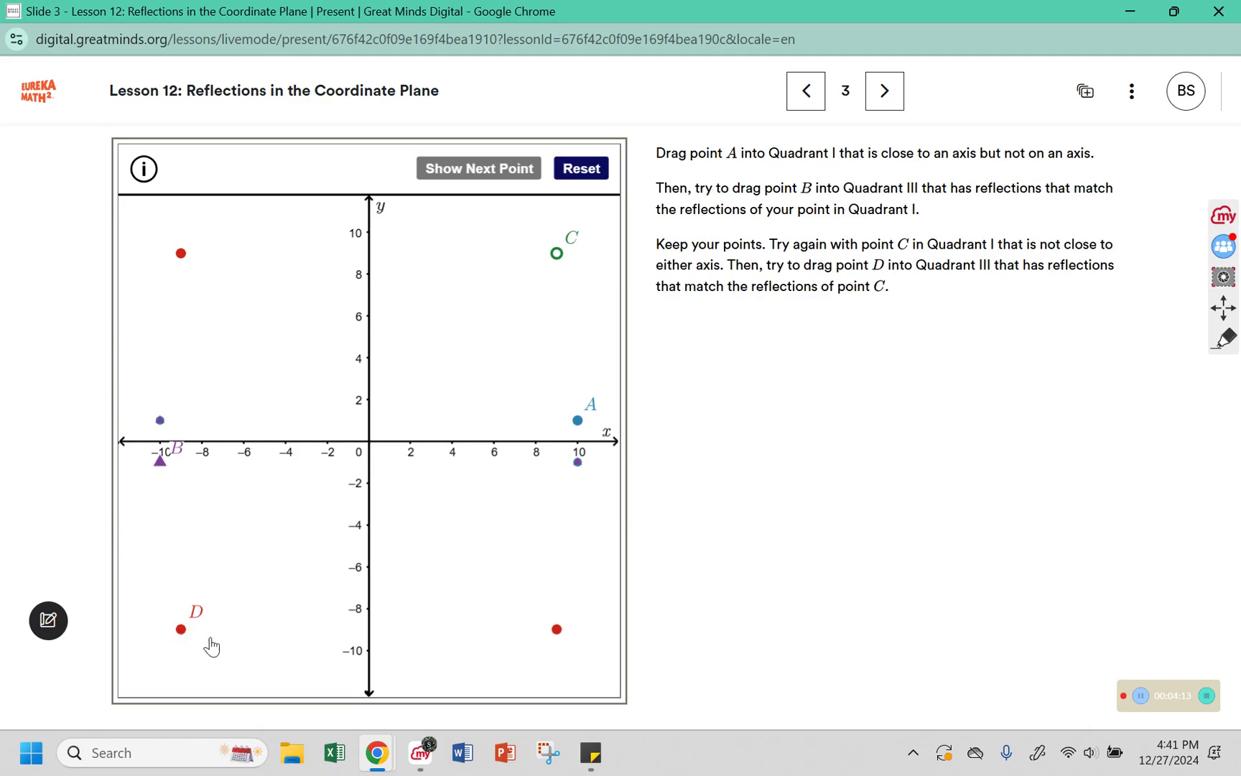
Step: On slide 4, submit 'The distance of points A and B are both 7 to the y-axis.'
{"action": "left_click", "coordinate": [883, 91]}
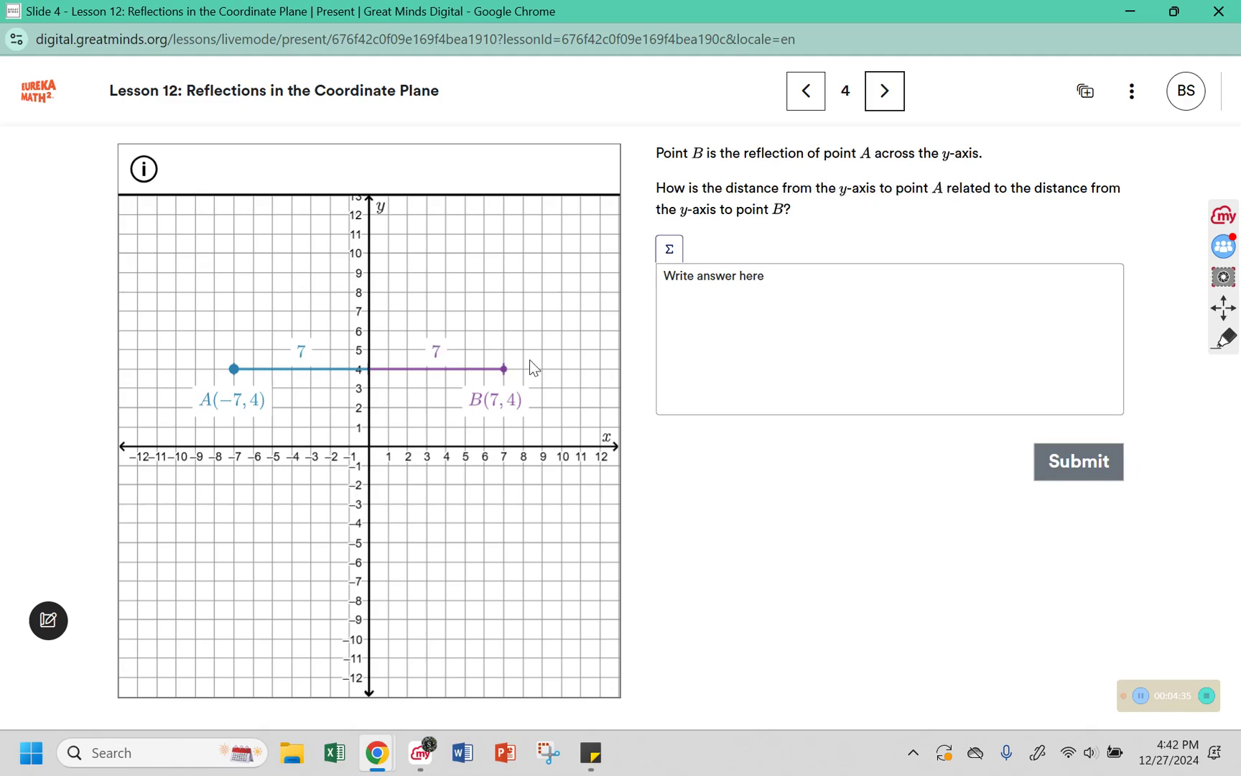
{"action": "left_click", "coordinate": [751, 313]}
{"action": "type", "text": "The dis"}
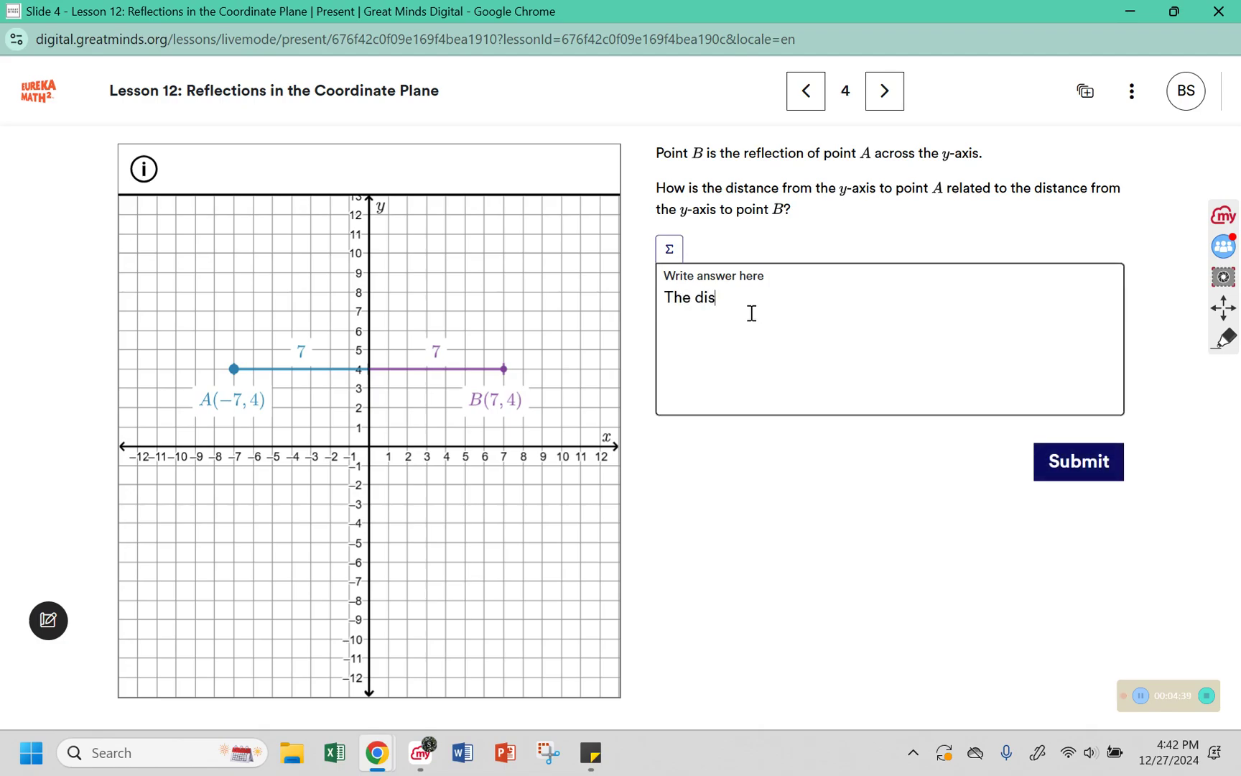
{"action": "type", "text": "tacne"}
{"action": "key", "text": "BackSpace"}
{"action": "key", "text": "BackSpace"}
{"action": "key", "text": "BackSpace"}
{"action": "type", "text": "nce of points A "}
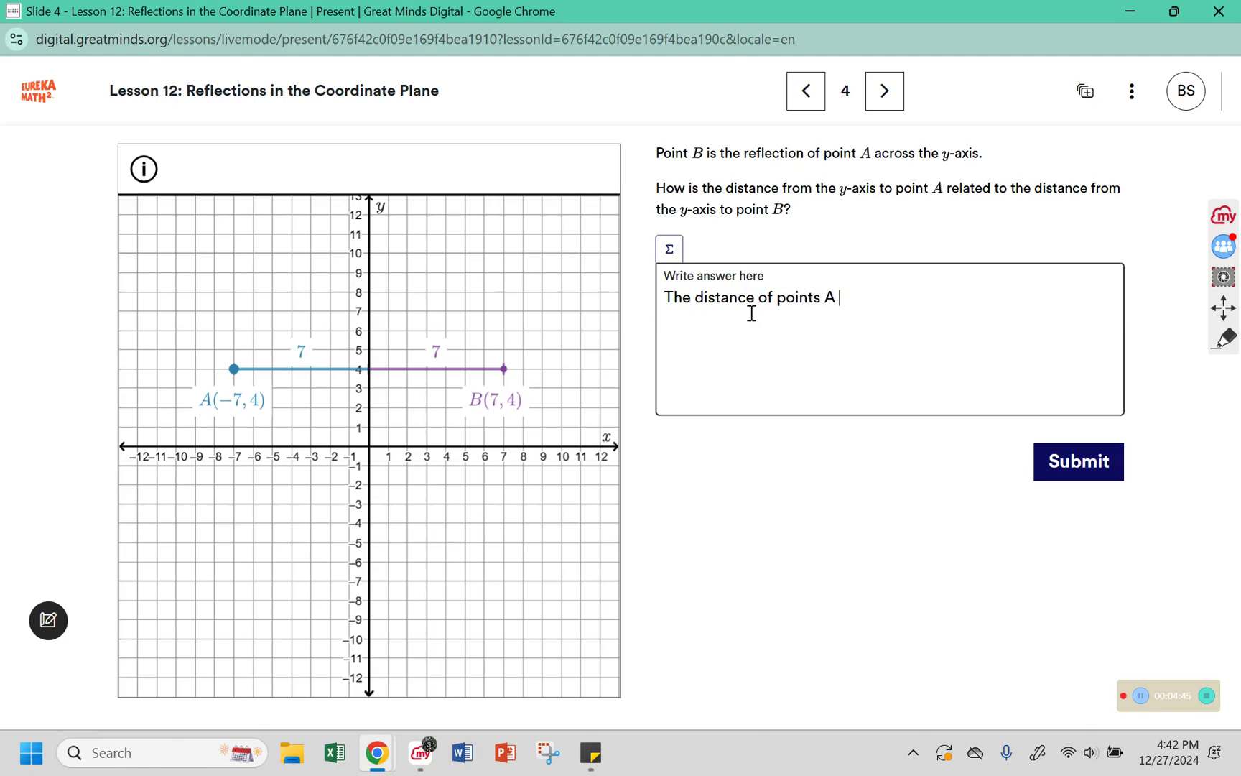
{"action": "type", "text": "and B are both "}
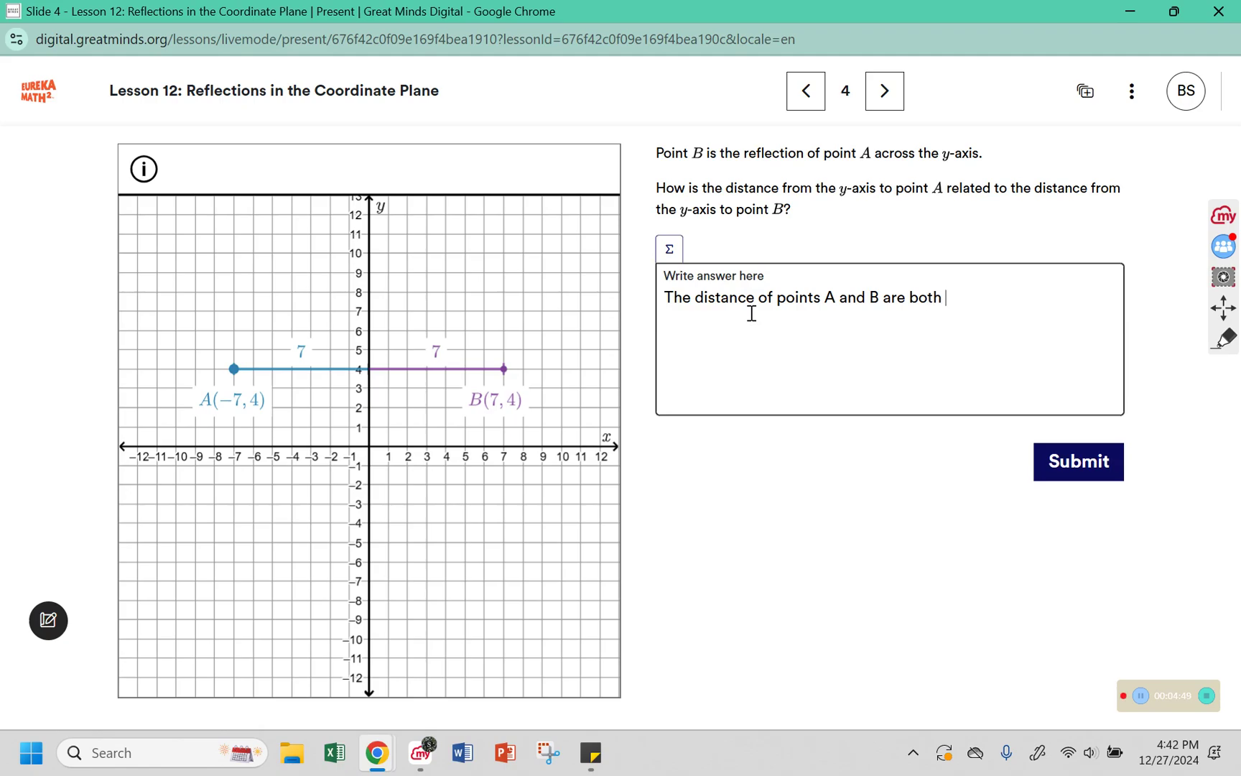
{"action": "type", "text": "7 to the y-axis."}
{"action": "left_click", "coordinate": [1053, 459]}
{"action": "left_click", "coordinate": [887, 556]}
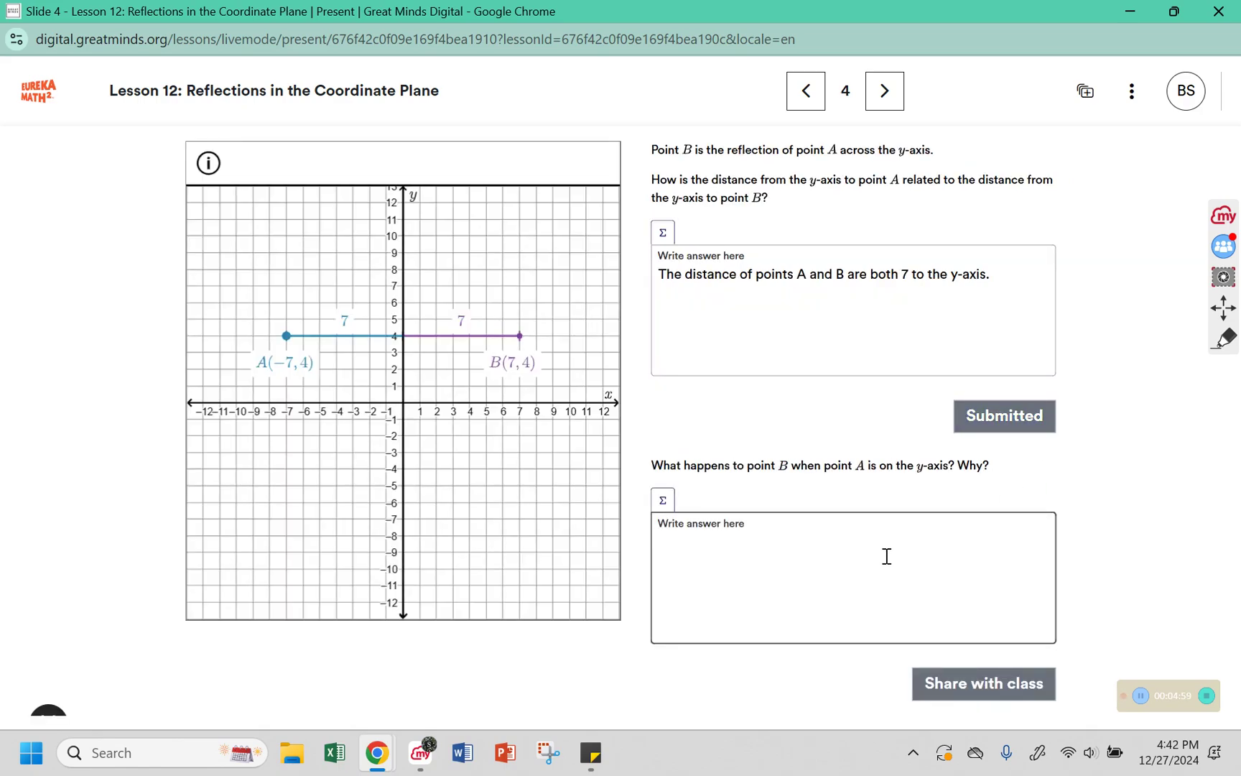
Step: Move point A to (0, 4) and share that both points keep those coordinates on the axis
{"action": "left_click_drag", "start_coordinate": [287, 343], "coordinate": [403, 339]}
{"action": "left_click", "coordinate": [759, 533]}
{"action": "type", "text": "Point"}
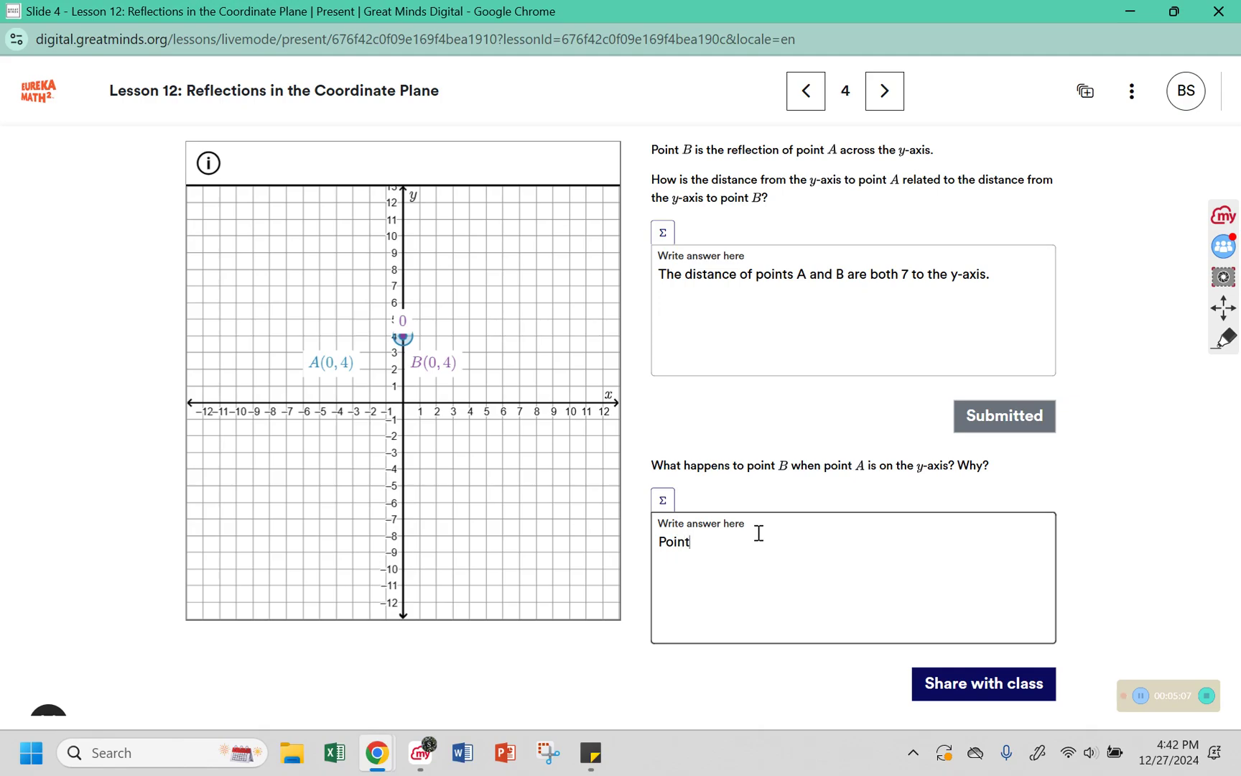
{"action": "type", "text": " A and Point B both have the coordinates (0,4"}
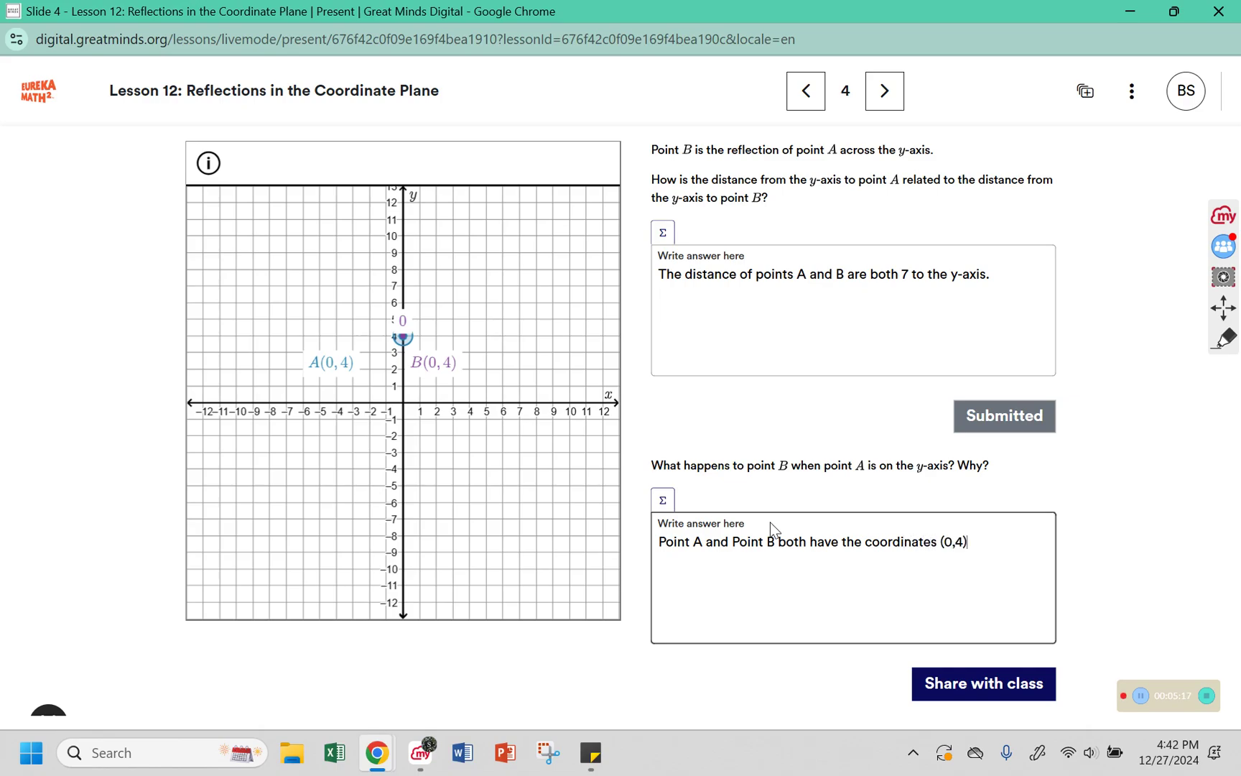
{"action": "type", "text": "). When it is on th"}
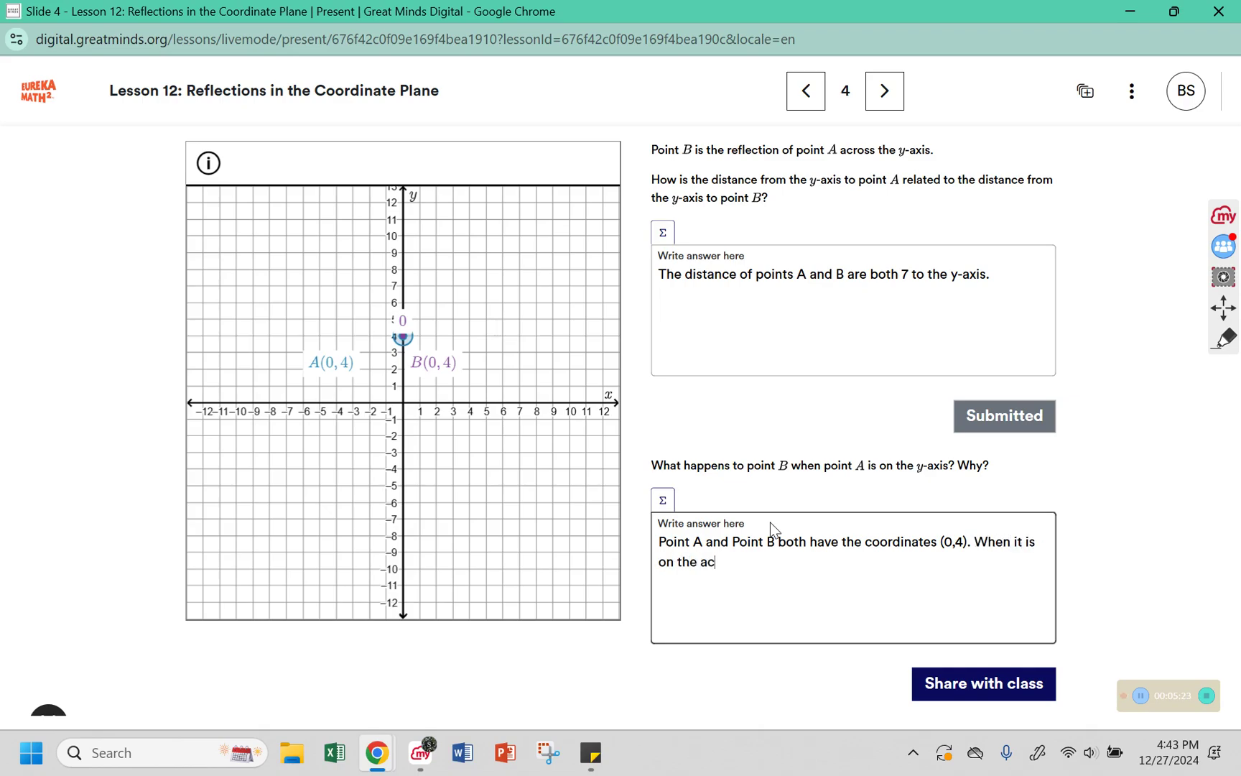
{"action": "type", "text": "e axis if it gets reflected ir"}
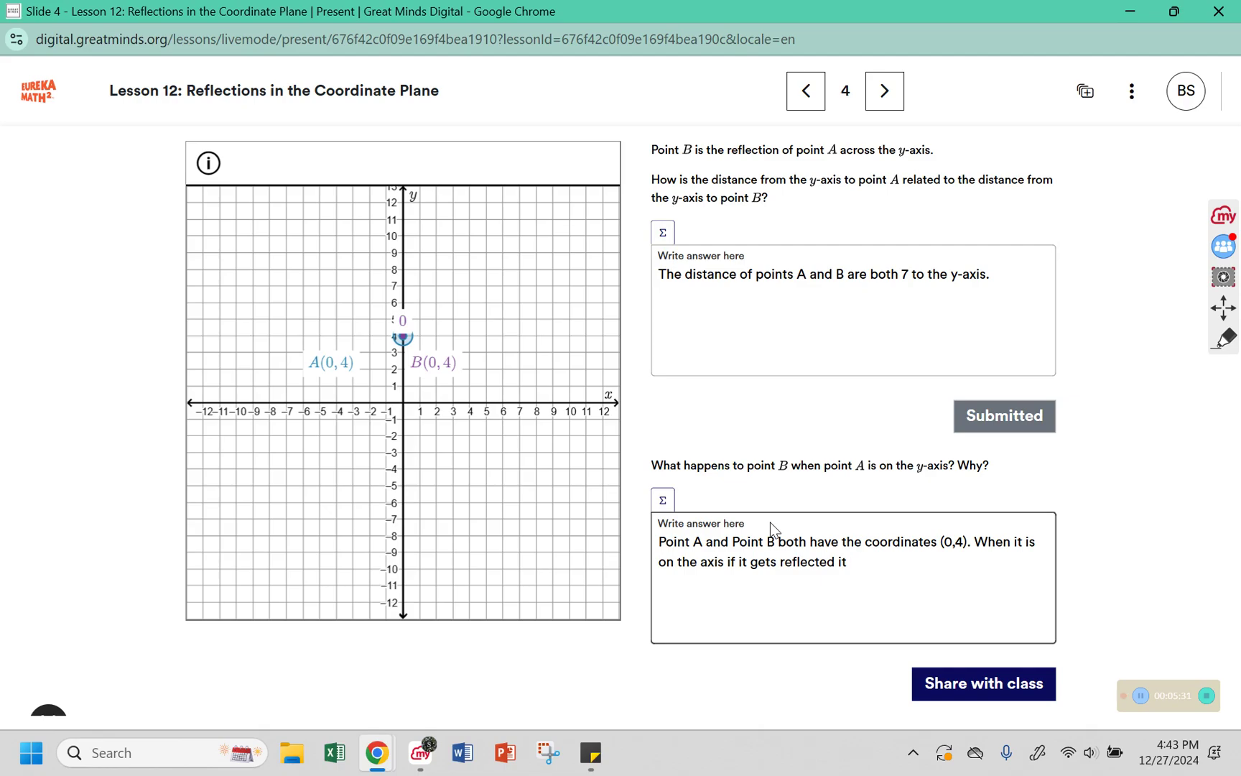
{"action": "type", "text": " will remain on the axis."}
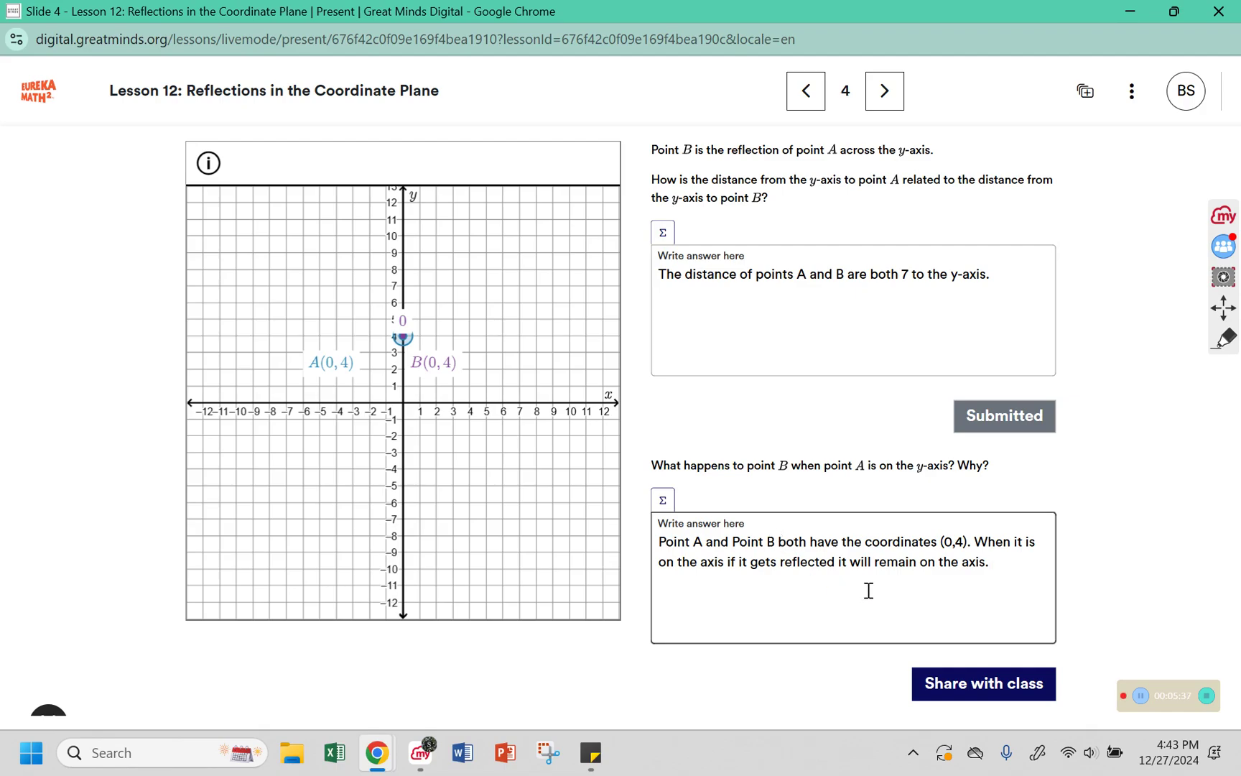
{"action": "left_click", "coordinate": [923, 683]}
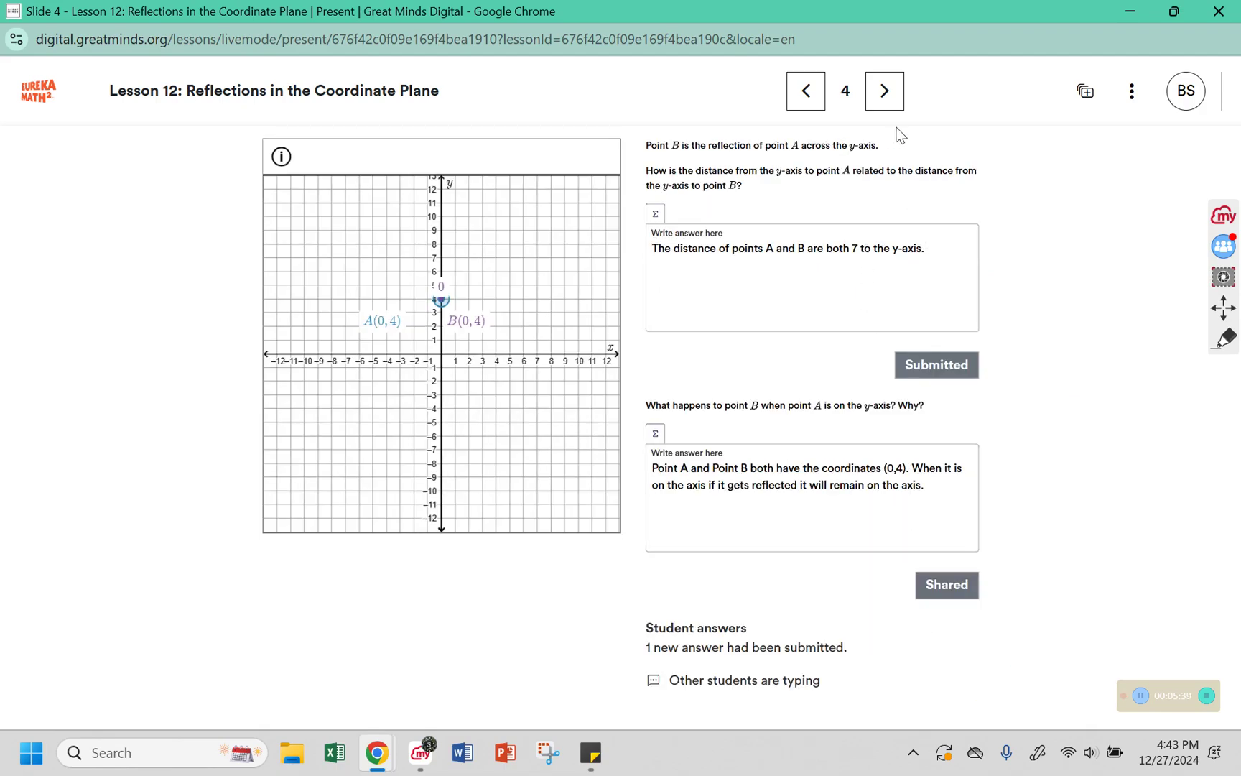
Step: Advance to slide 5 showing A(−7, 4) reflected across the x-axis to C(−7, −4)
{"action": "left_click", "coordinate": [887, 105]}
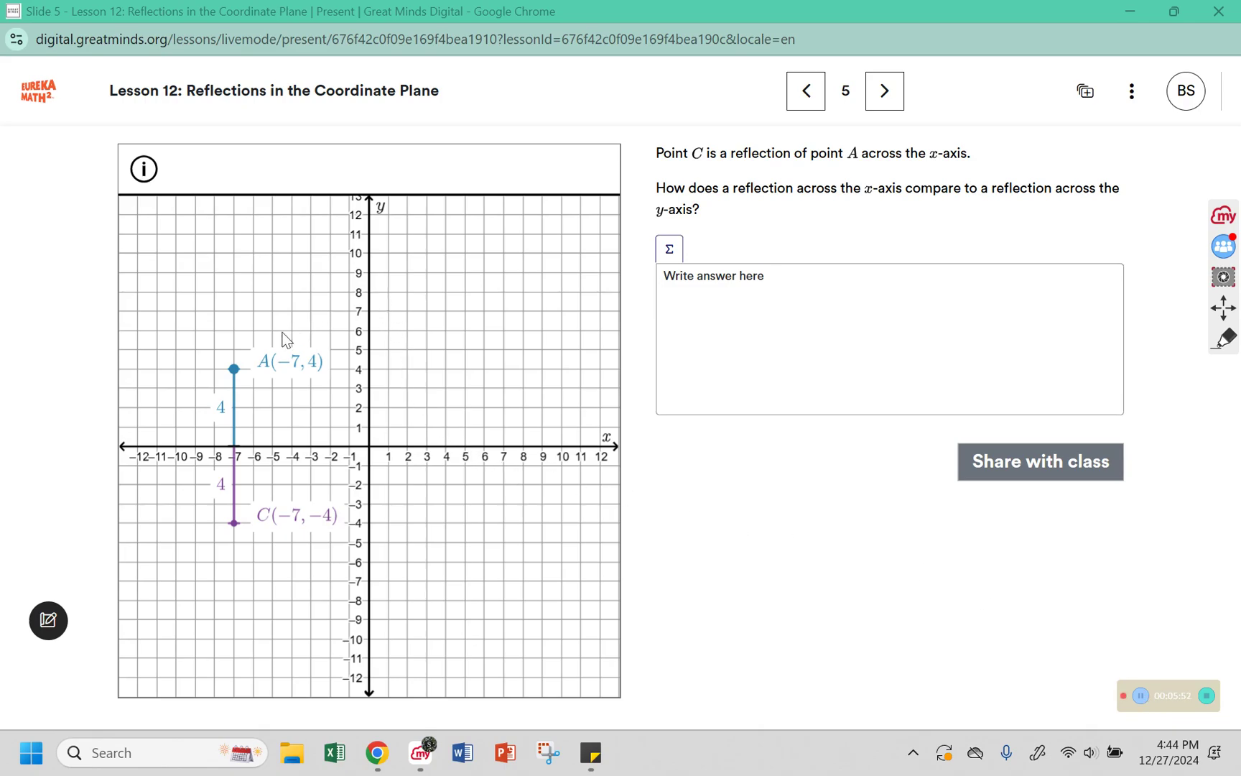
Step: Move A to (−6, 5) and share that a vertical segment links points equidistant from the axis
{"action": "mouse_move", "coordinate": [233, 369]}
{"action": "left_mouse_down"}
{"action": "mouse_move", "coordinate": [235, 315]}
{"action": "mouse_move", "coordinate": [253, 315]}
{"action": "mouse_move", "coordinate": [252, 357]}
{"action": "left_mouse_up"}
{"action": "left_click", "coordinate": [732, 310]}
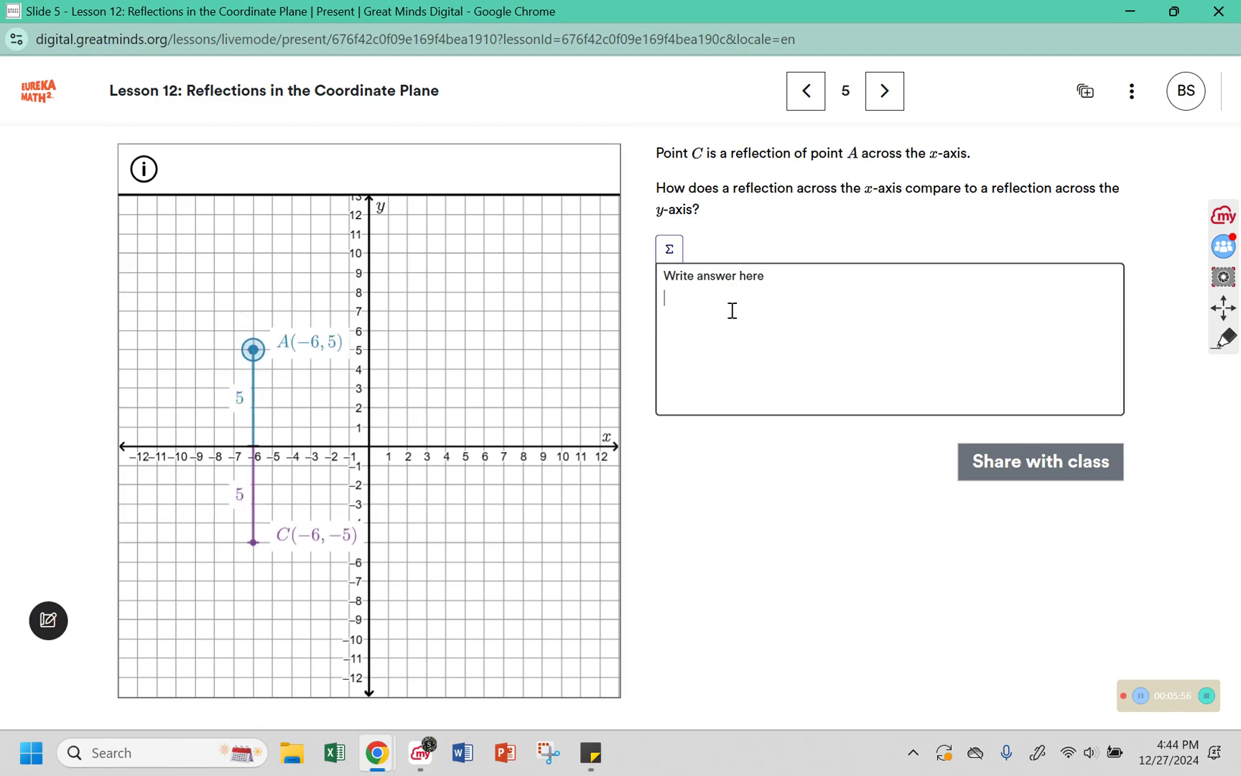
{"action": "type", "text": "These points are connected by a vert"}
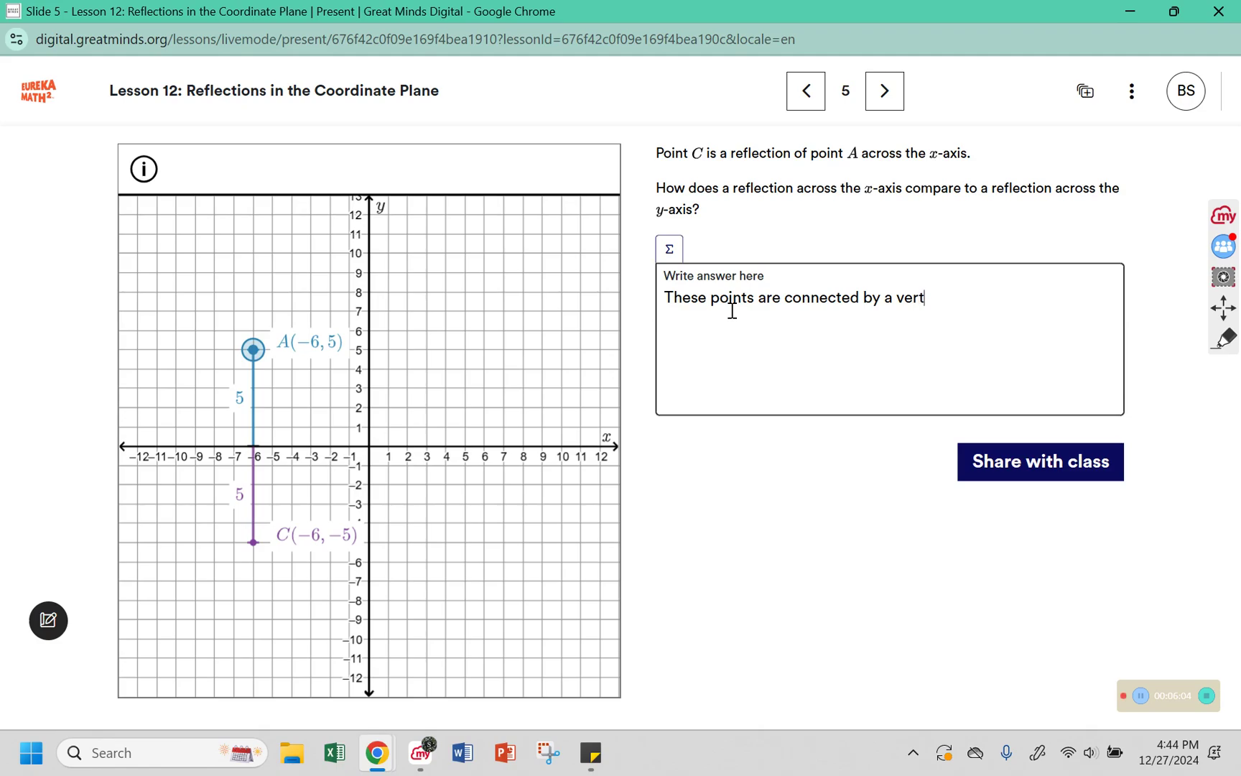
{"action": "type", "text": "ical lin"}
{"action": "type", "text": "segment ra"}
{"action": "type", "text": "th"}
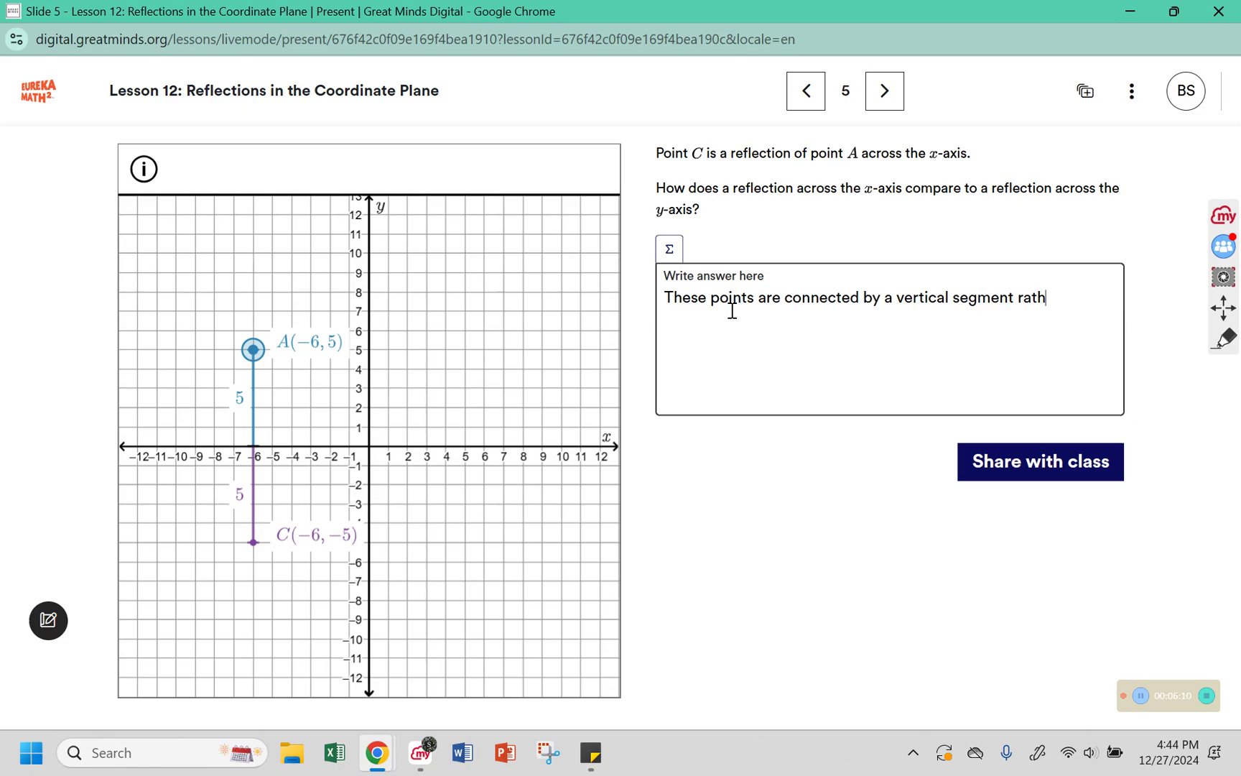
{"action": "type", "text": "er than a horizontal one. The s"}
{"action": "key", "text": "BackSpace"}
{"action": "type", "text": "dis"}
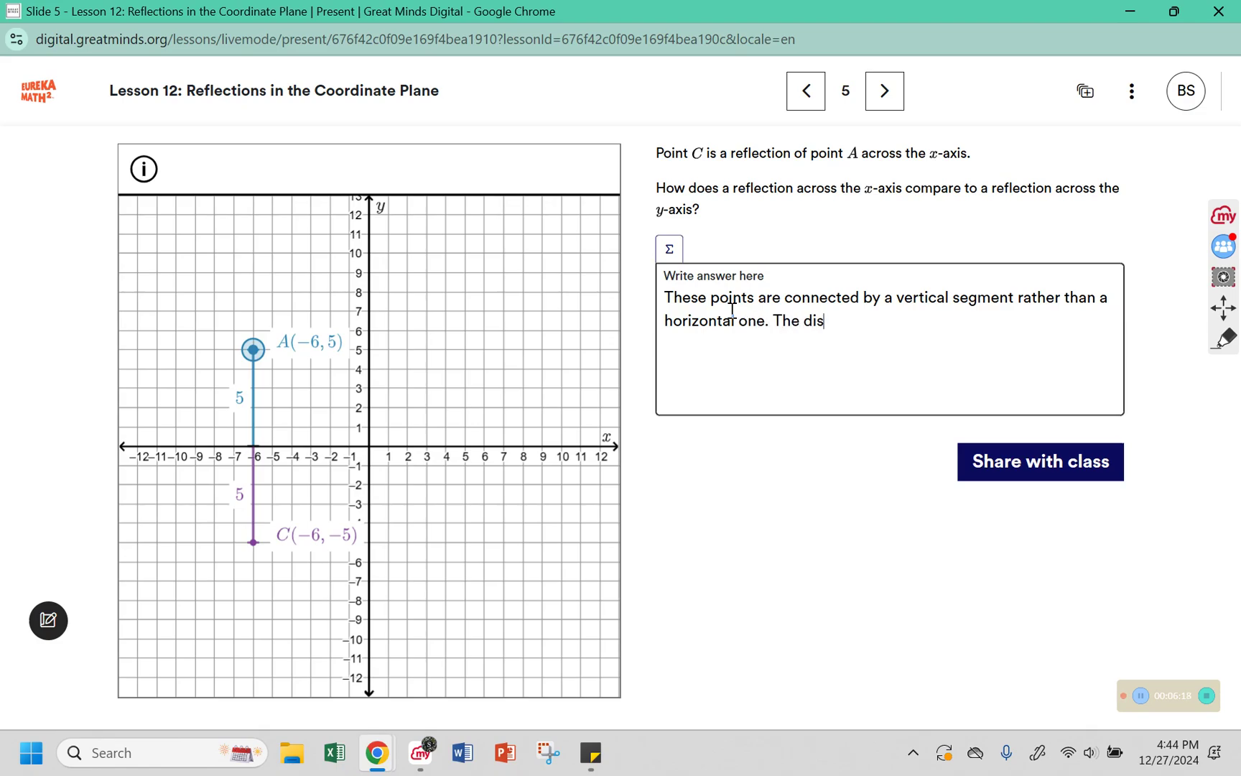
{"action": "type", "text": "tances still show "}
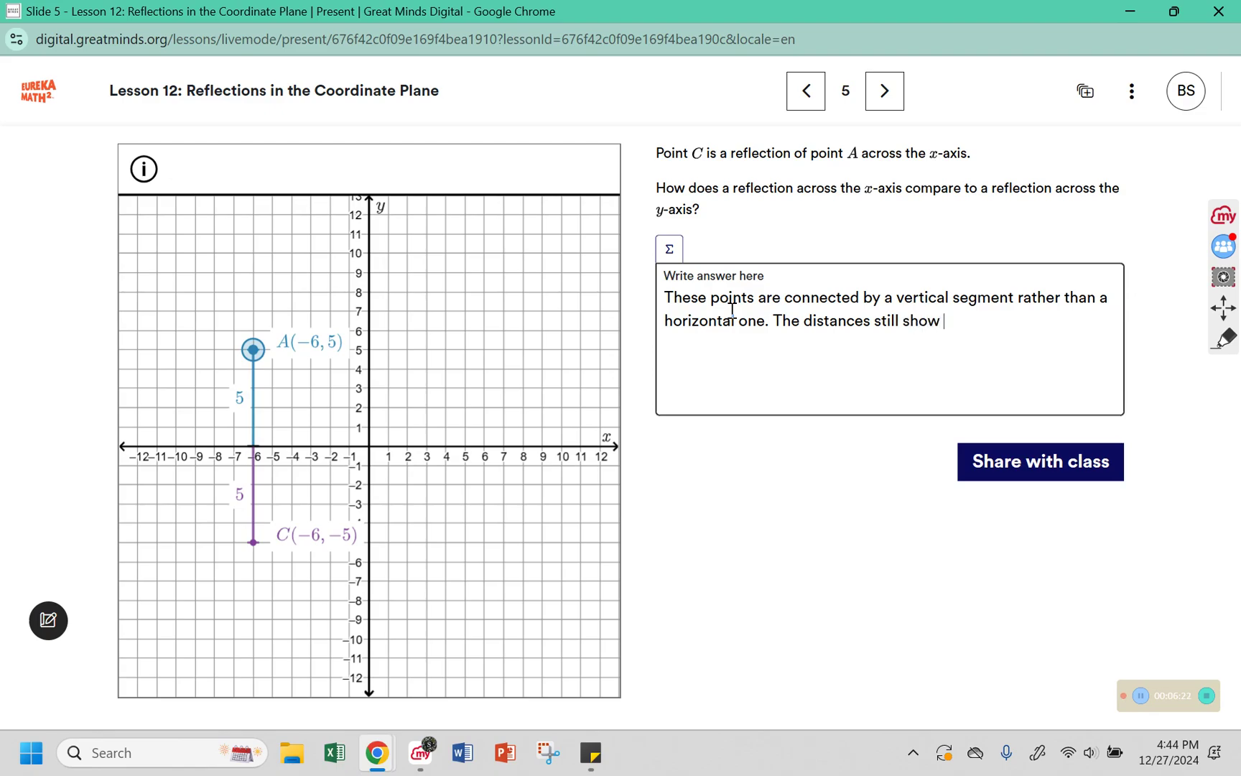
{"action": "type", "text": "the same patter"}
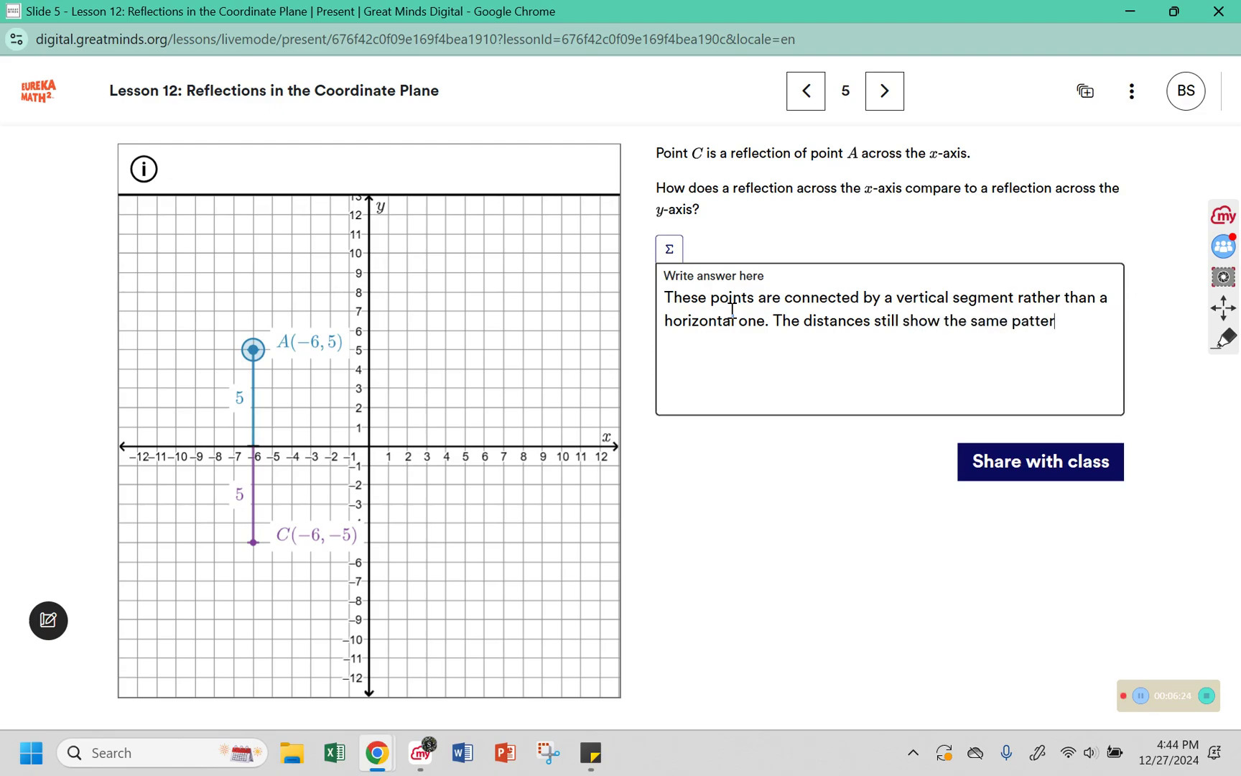
{"action": "type", "text": "n of being the same f"}
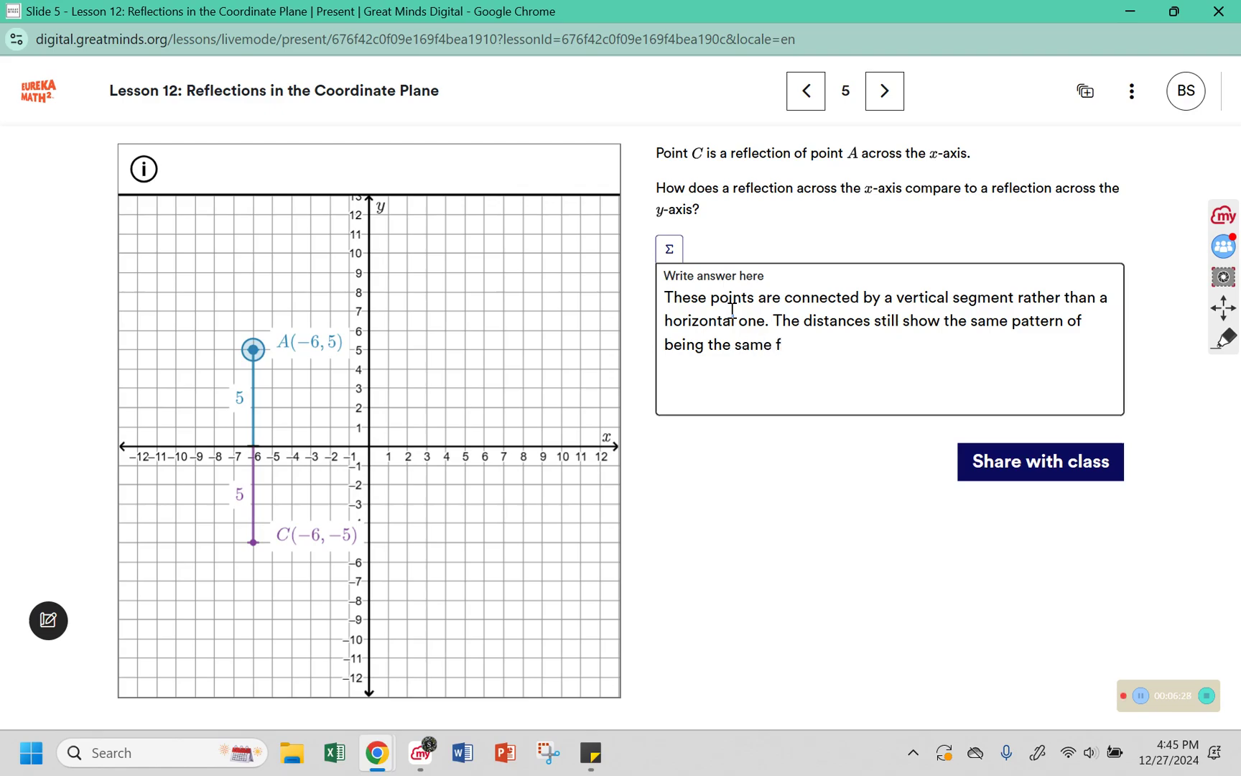
{"action": "type", "text": "distance from the axis it rep"}
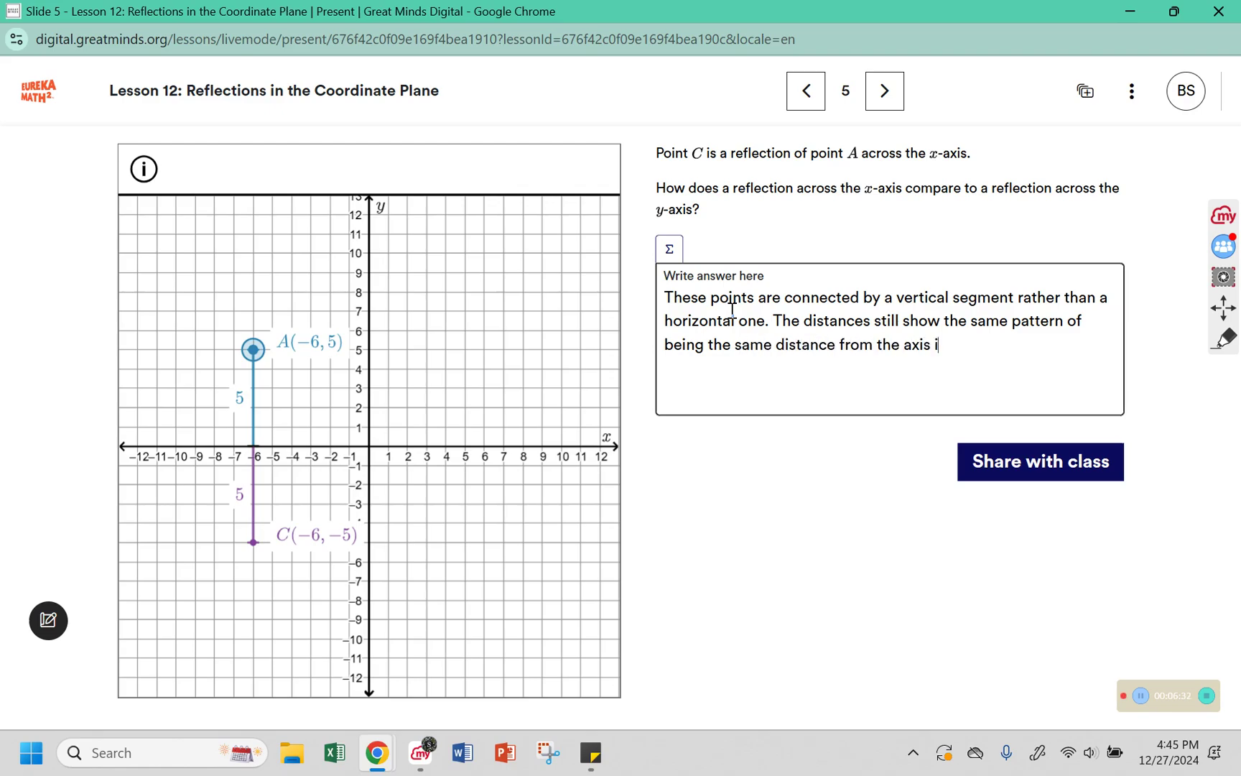
{"action": "key", "text": "BackSpace"}
{"action": "key", "text": "BackSpace"}
{"action": "key", "text": "BackSpace"}
{"action": "type", "text": "is refel"}
{"action": "key", "text": "BackSpace"}
{"action": "key", "text": "BackSpace"}
{"action": "type", "text": "lected over."}
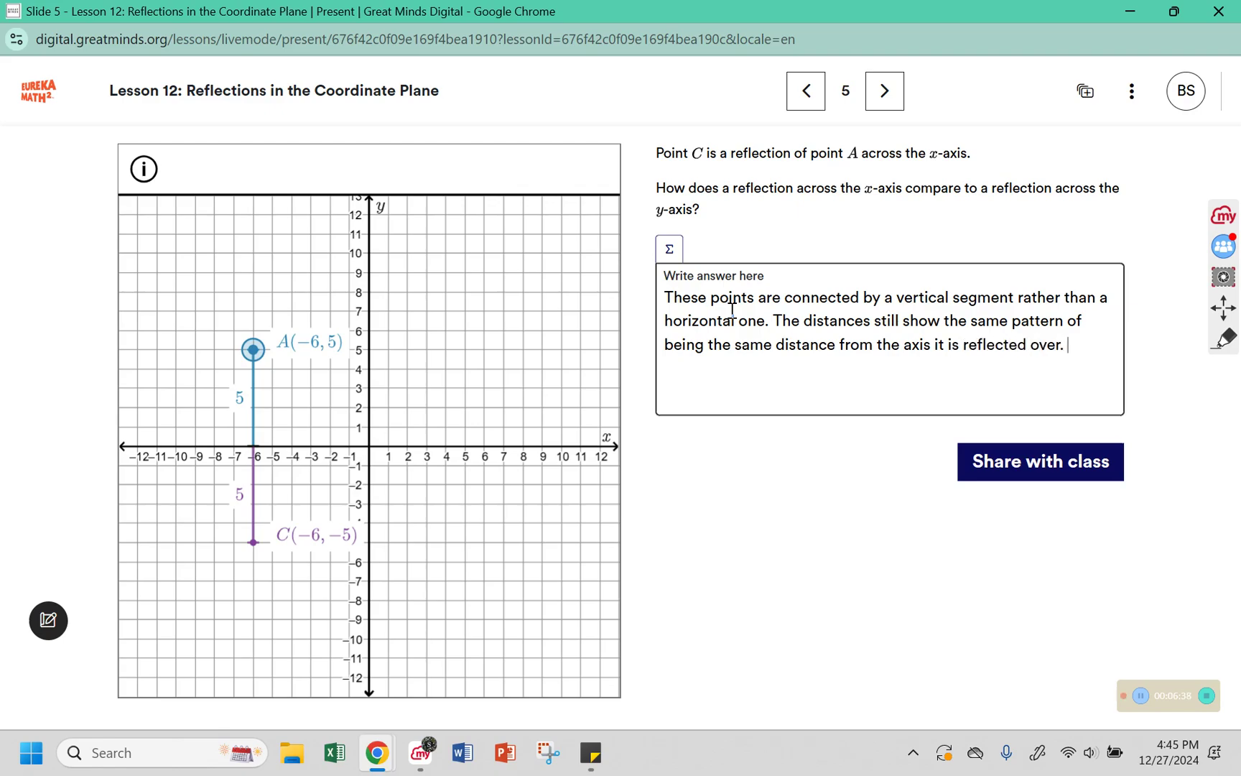
{"action": "left_click", "coordinate": [1014, 474]}
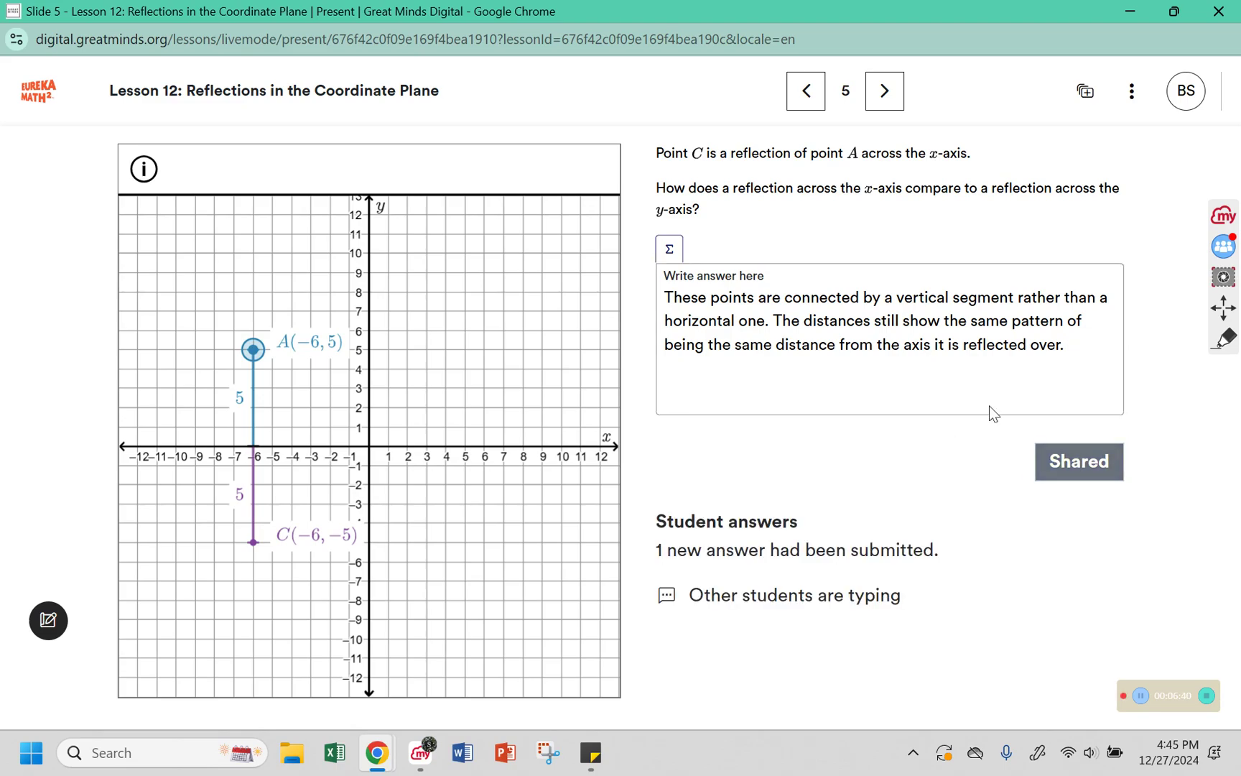
Step: On slide 6, plot A at (4, 5) and its x-axis reflection B at (4, −5)
{"action": "left_click", "coordinate": [870, 96]}
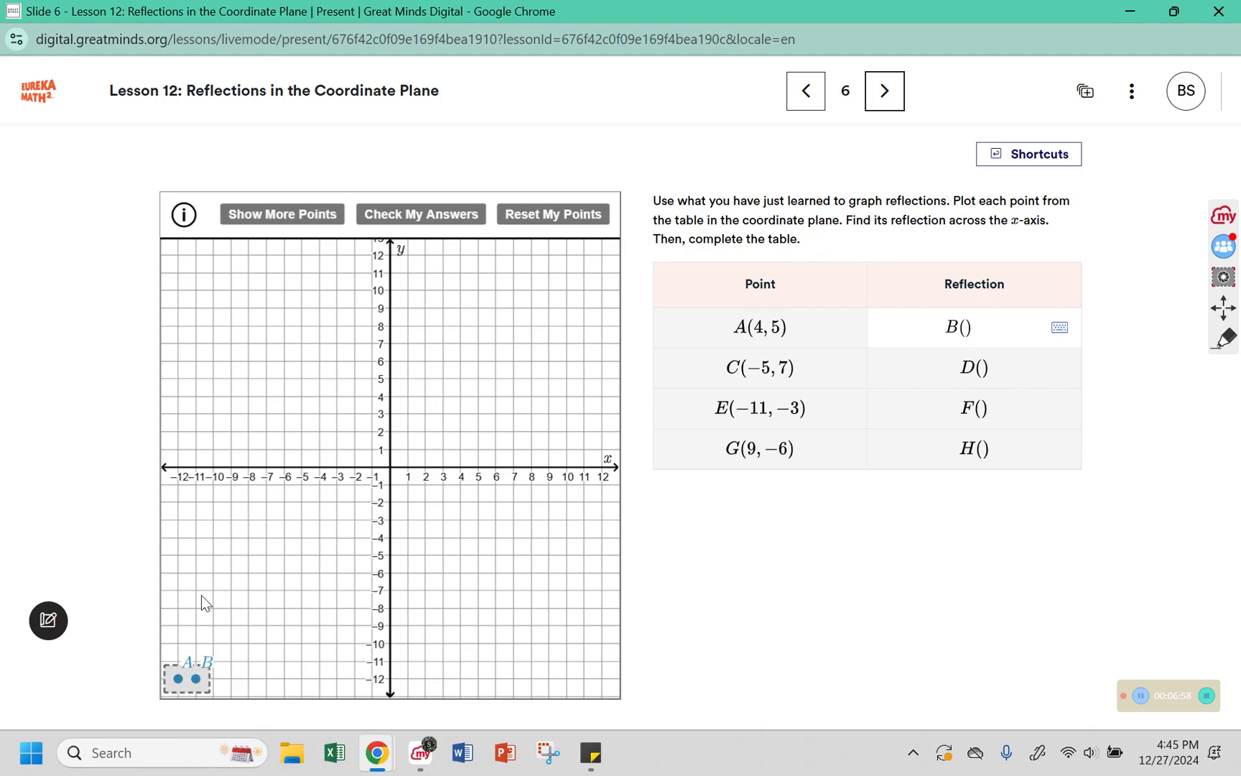
{"action": "left_click", "coordinate": [180, 676]}
{"action": "left_click_drag", "start_coordinate": [195, 669], "coordinate": [457, 381]}
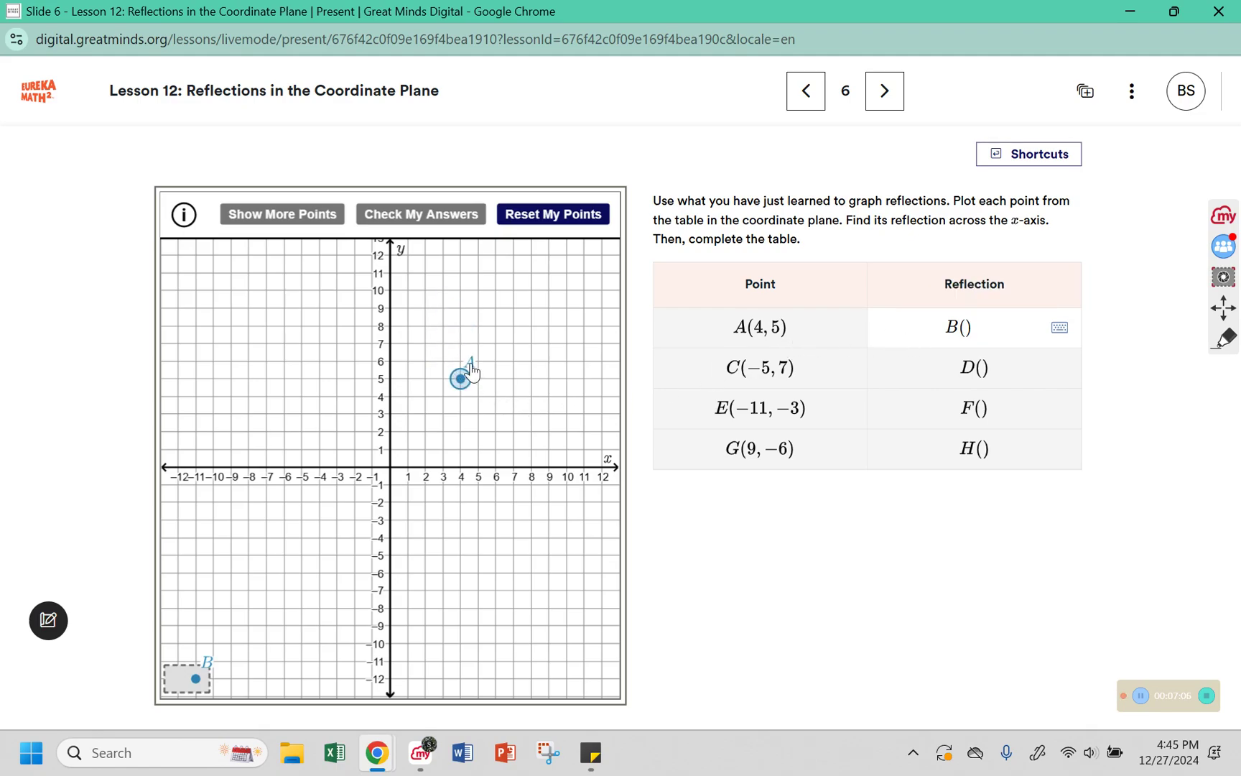
{"action": "left_click_drag", "start_coordinate": [195, 678], "coordinate": [460, 467]}
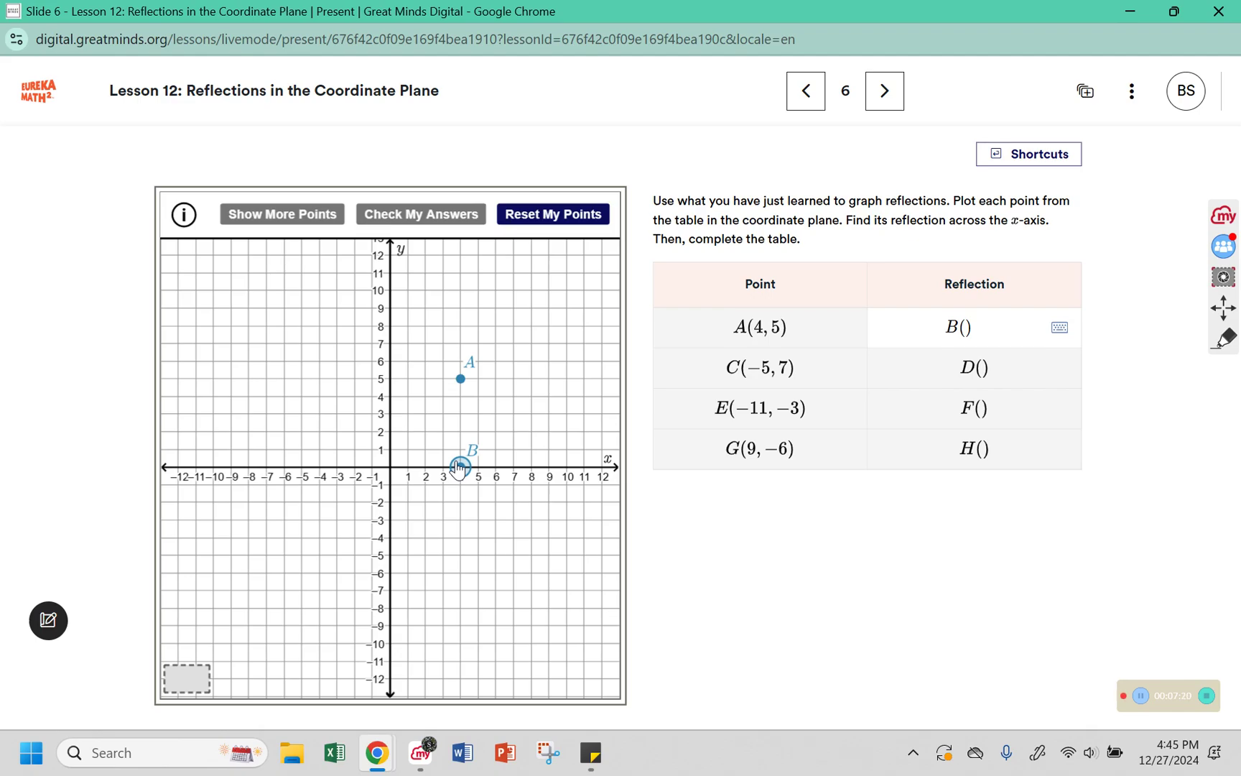
{"action": "left_click_drag", "start_coordinate": [458, 468], "coordinate": [462, 556]}
Step: Enter B's coordinates 4,-5 in the table
{"action": "left_click", "coordinate": [963, 328]}
{"action": "type", "text": "4,-5"}
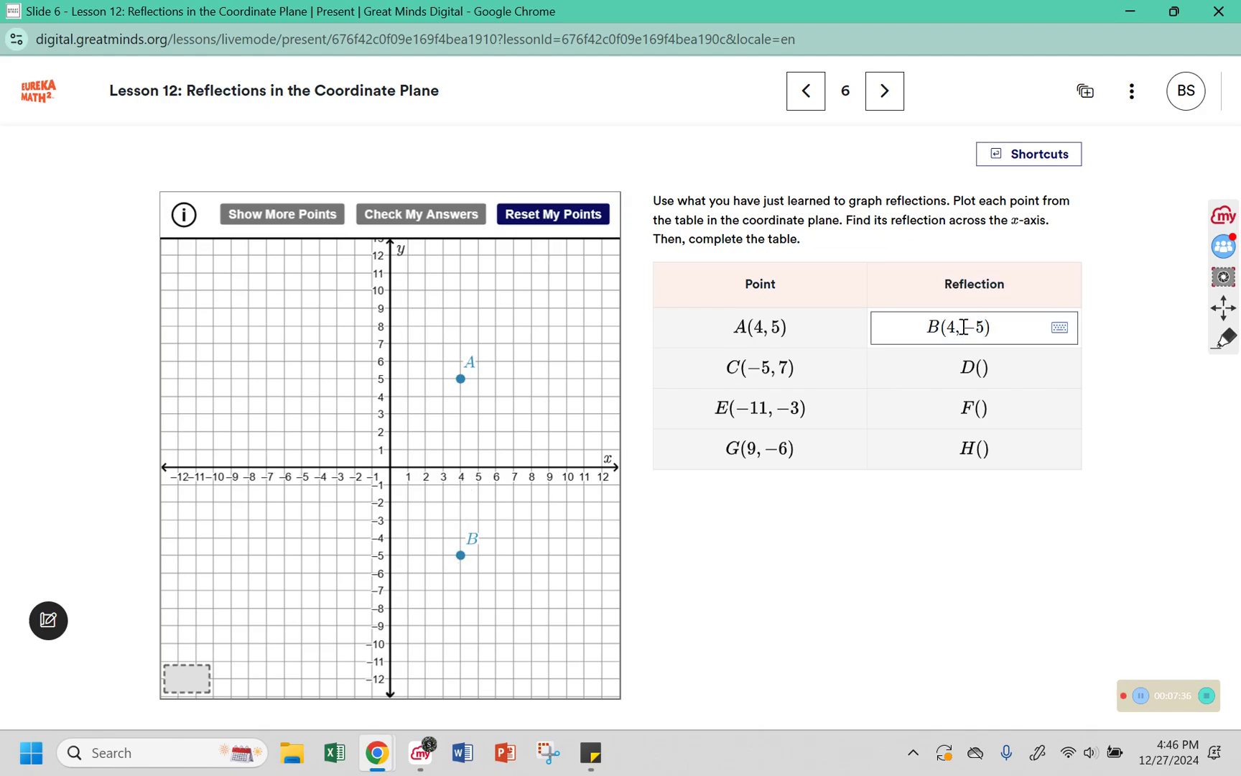
{"action": "left_click", "coordinate": [825, 579]}
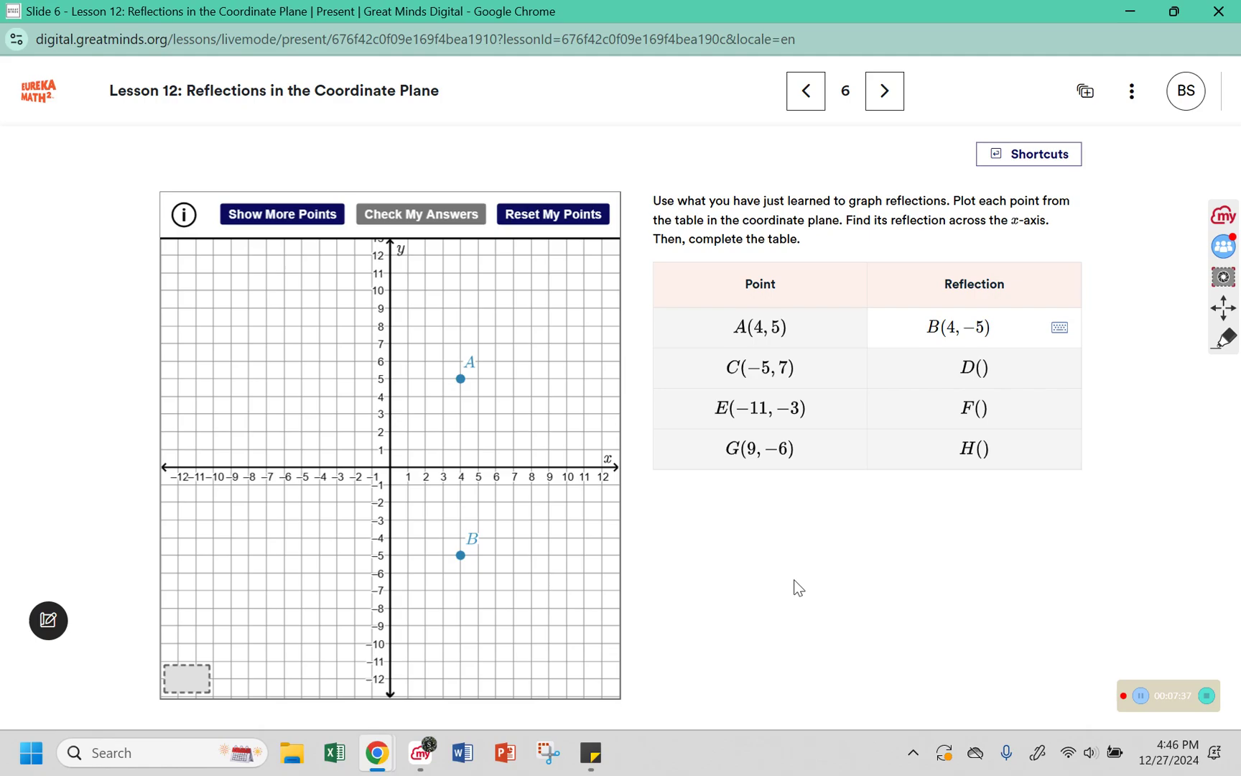
Step: Reveal points C and D, then plot C at (−5, 7) and D at (−5, −7)
{"action": "left_click", "coordinate": [314, 216]}
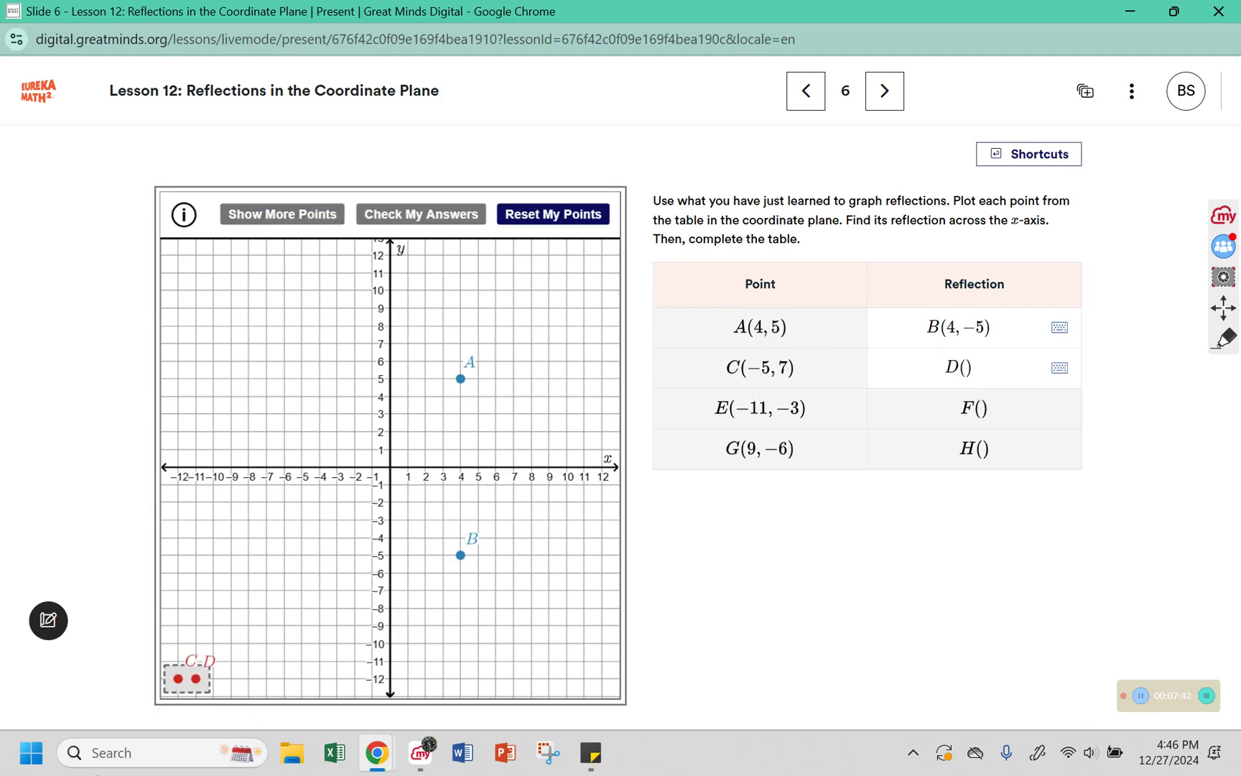
{"action": "left_click", "coordinate": [193, 679]}
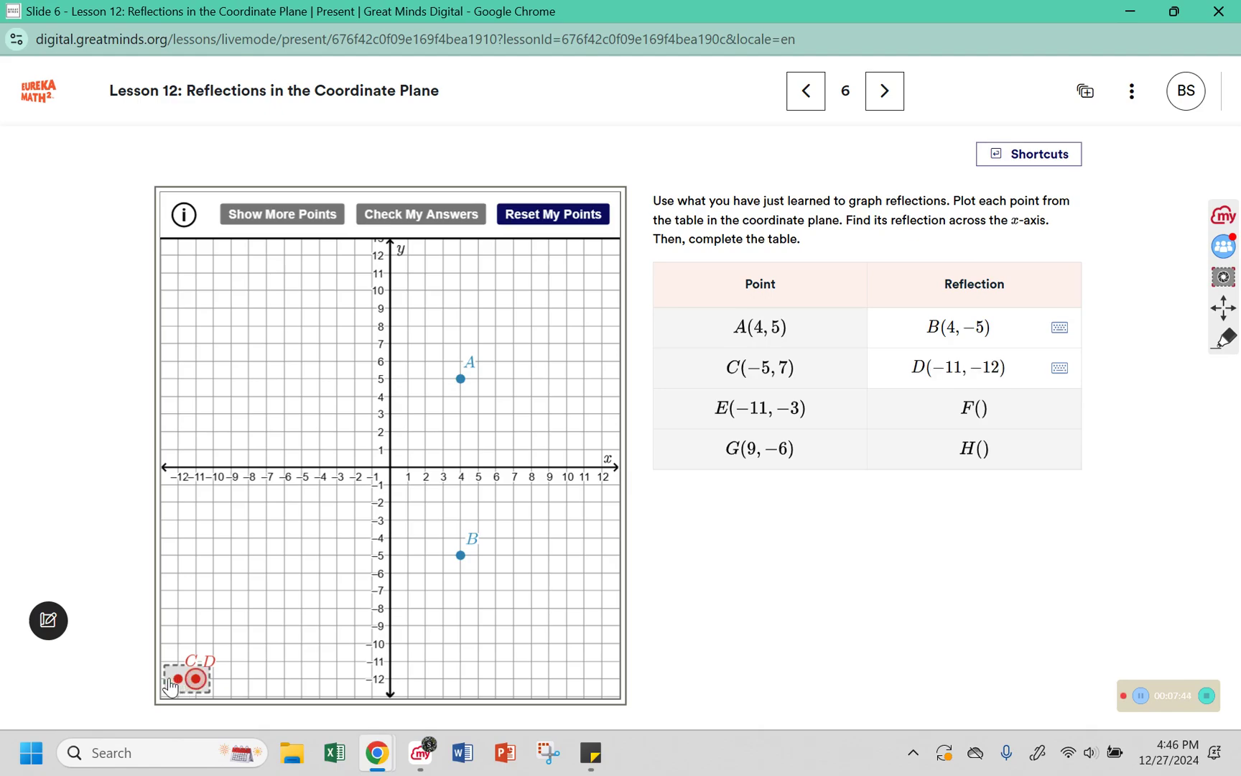
{"action": "left_click_drag", "start_coordinate": [184, 681], "coordinate": [249, 572]}
{"action": "left_click_drag", "start_coordinate": [287, 517], "coordinate": [302, 350]}
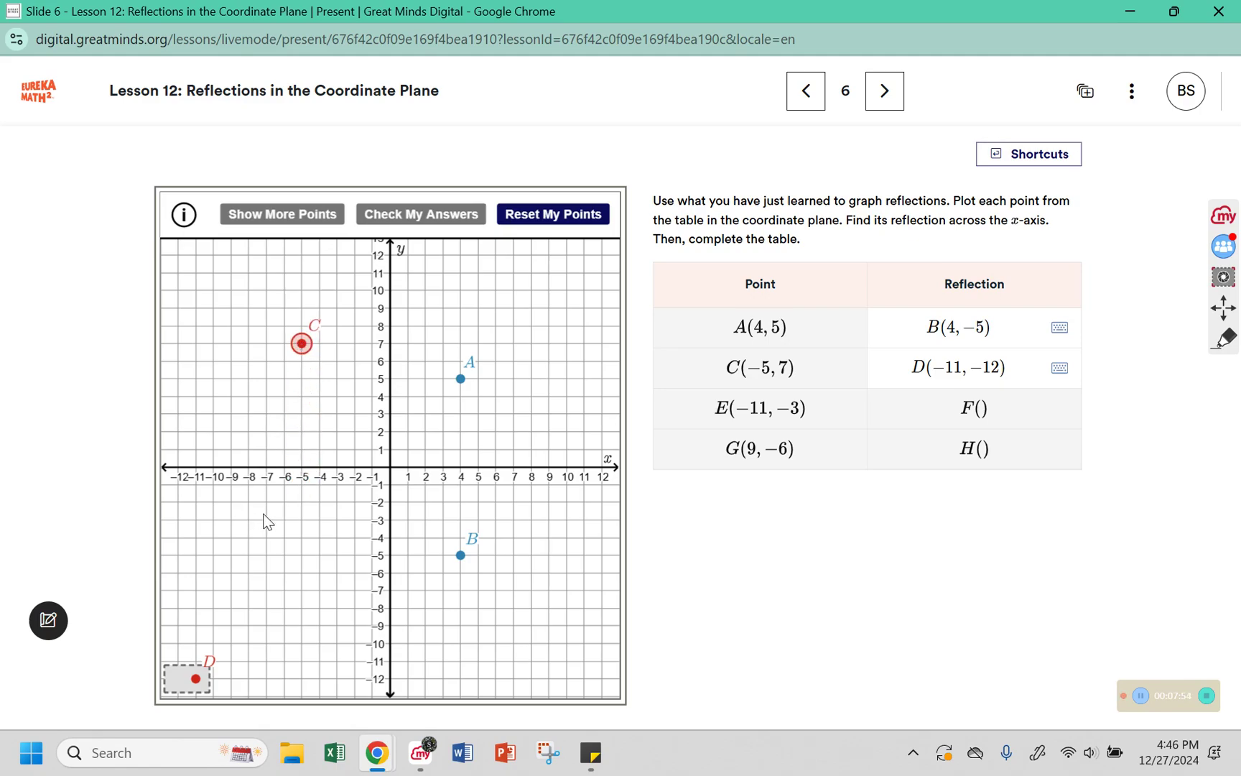
{"action": "left_click_drag", "start_coordinate": [194, 675], "coordinate": [305, 472]}
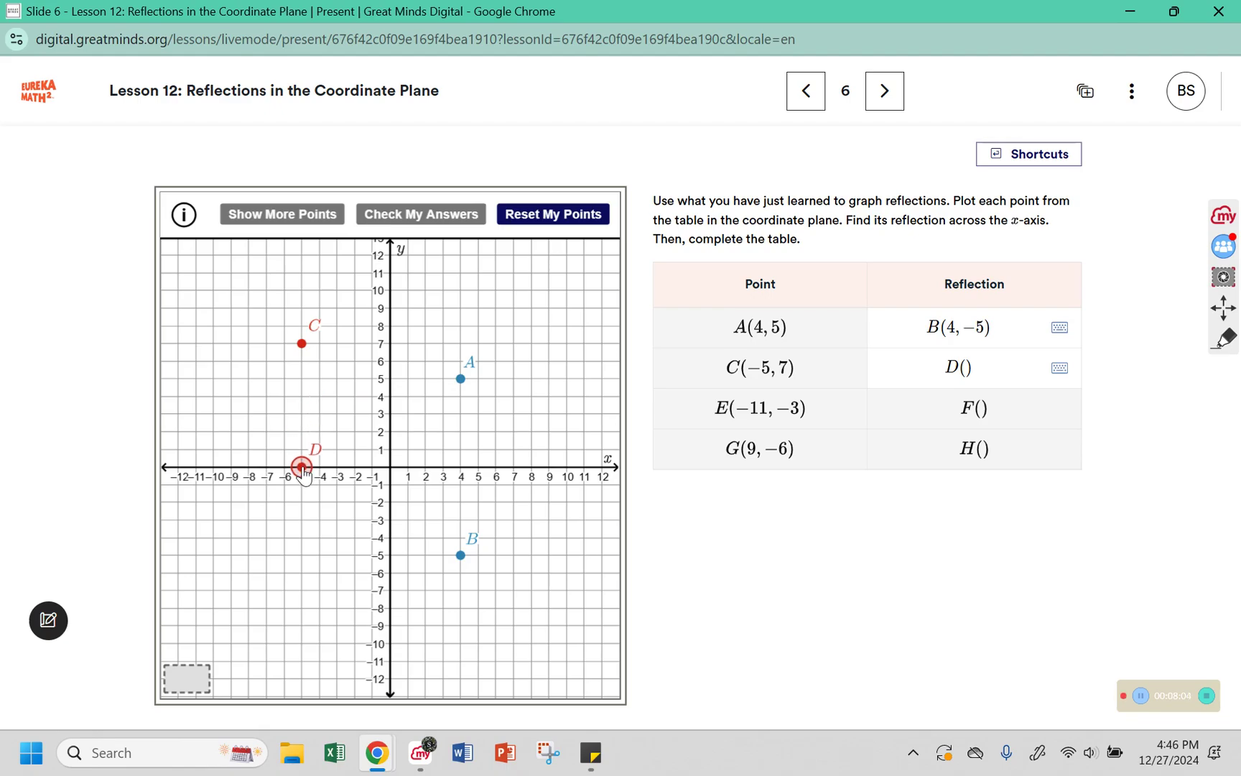
{"action": "left_click_drag", "start_coordinate": [305, 473], "coordinate": [302, 591]}
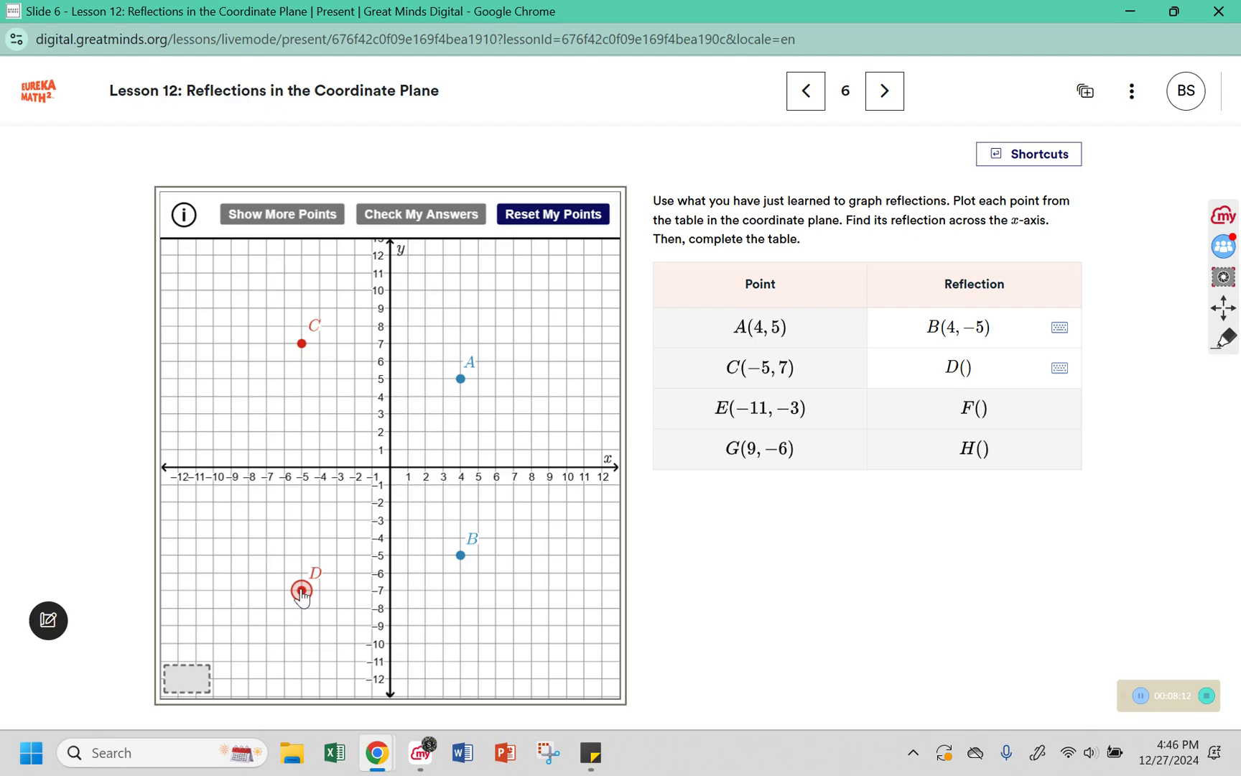
Step: Enter D(−5, −7) in the table and reveal points E and F
{"action": "left_click", "coordinate": [971, 380]}
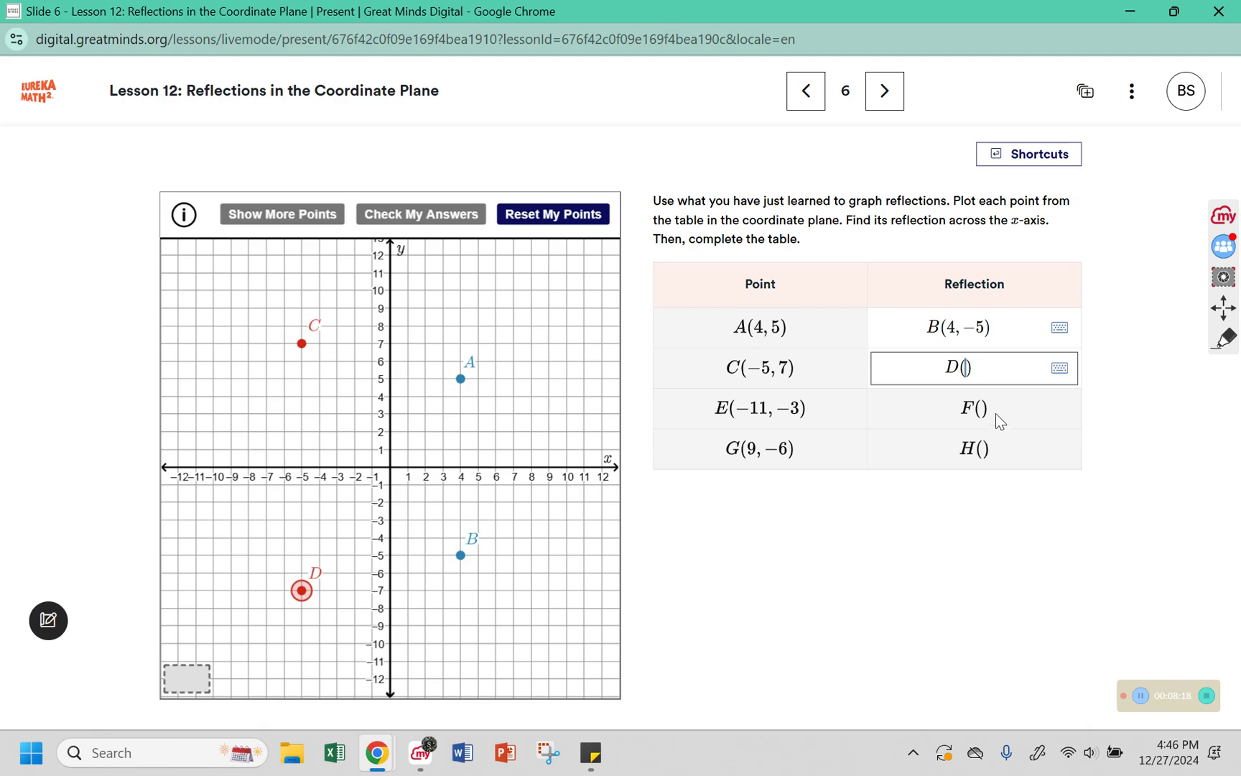
{"action": "type", "text": "-5,-7"}
{"action": "key", "text": "Return"}
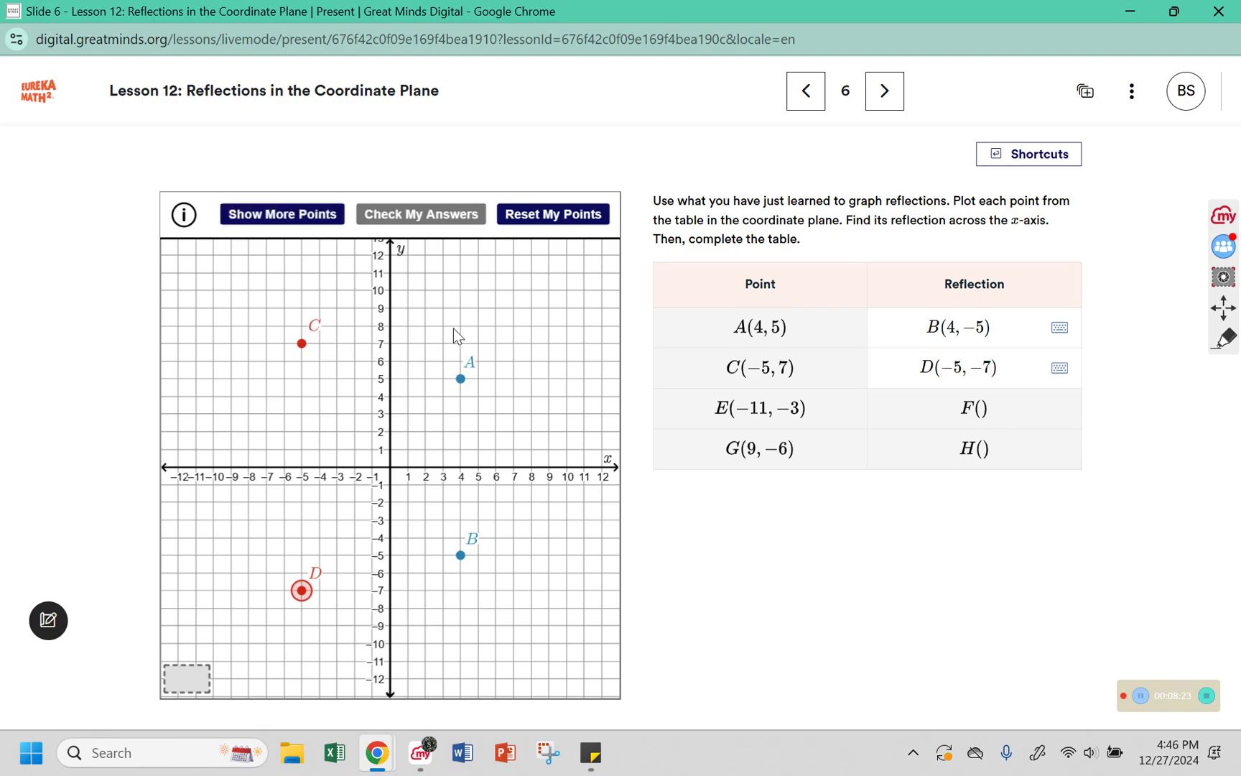
{"action": "left_click", "coordinate": [292, 214]}
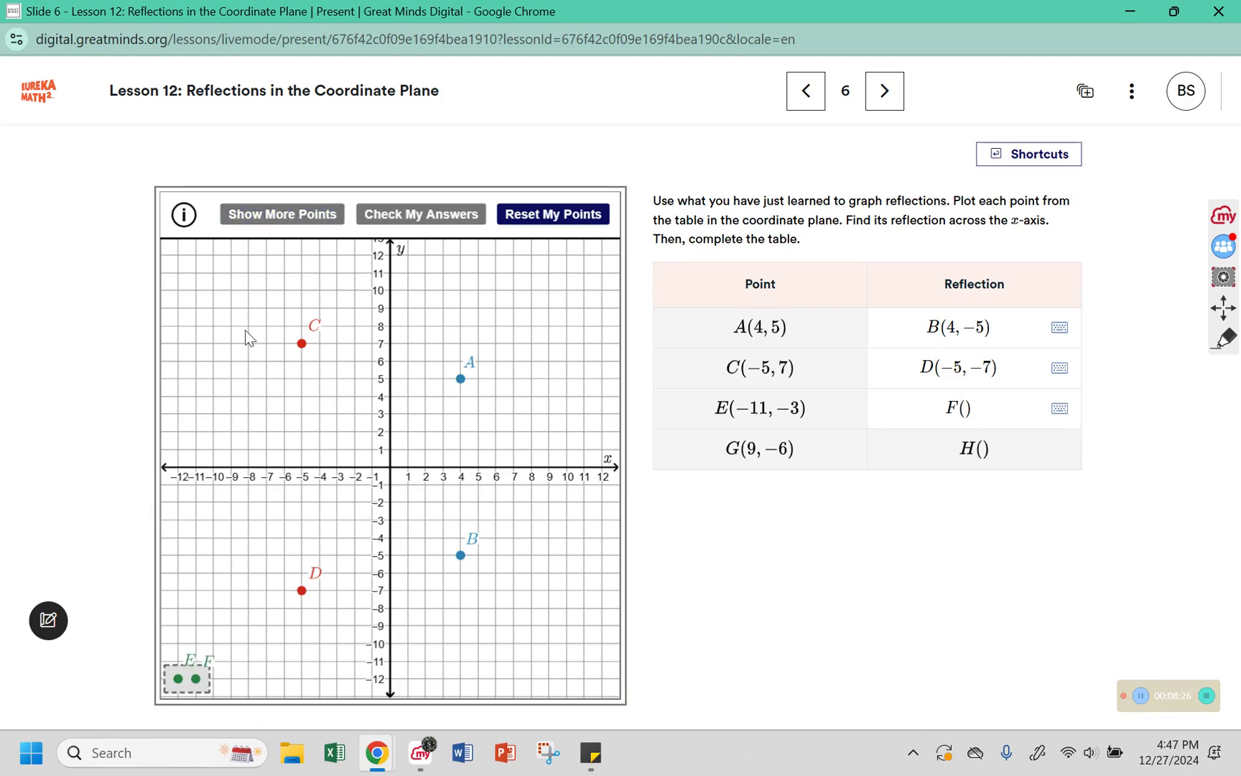
Step: Plot E at (−11, −3) and its reflection F at (−11, 3), then reveal G and H
{"action": "left_click_drag", "start_coordinate": [178, 679], "coordinate": [196, 520]}
{"action": "left_click_drag", "start_coordinate": [204, 686], "coordinate": [199, 428]}
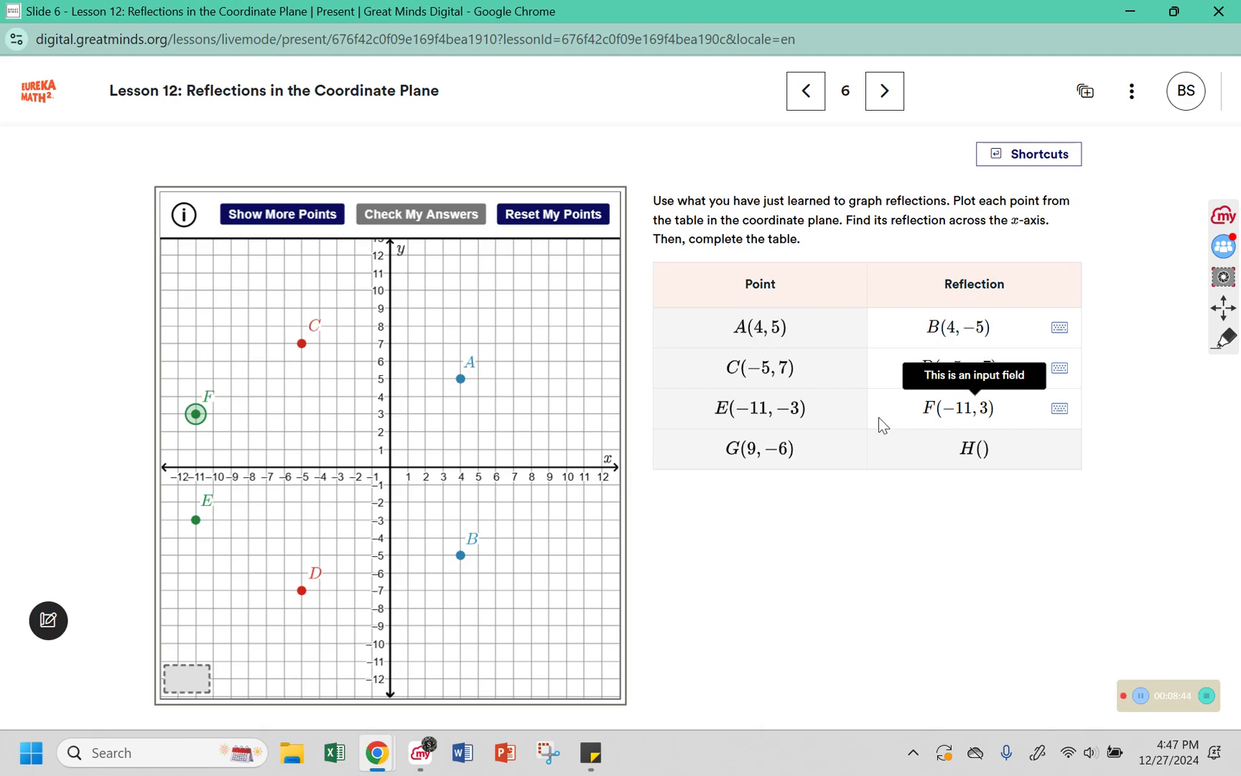
{"action": "left_click", "coordinate": [253, 214]}
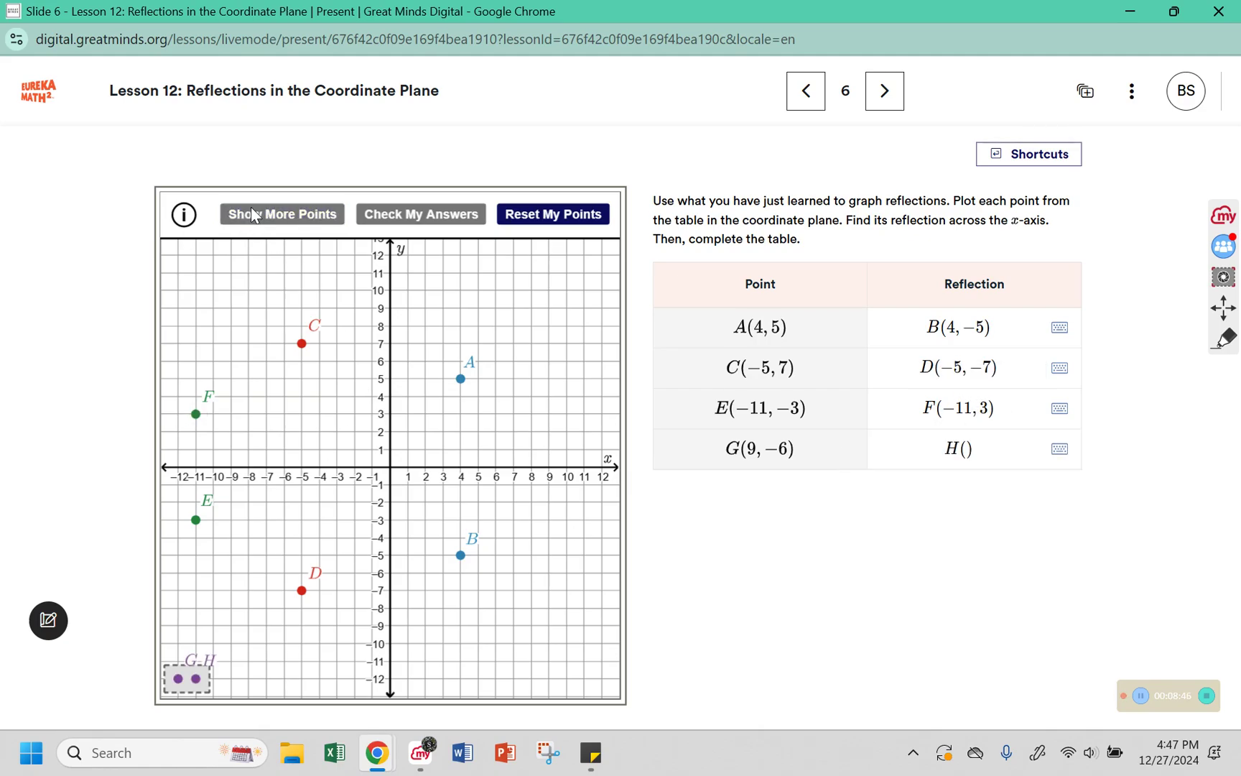
Step: Plot G at (9, −6) and H at (9, 6), then check the answers
{"action": "left_click_drag", "start_coordinate": [178, 678], "coordinate": [425, 466]}
{"action": "left_click", "coordinate": [550, 467]}
{"action": "left_click_drag", "start_coordinate": [552, 467], "coordinate": [552, 587]}
{"action": "left_click_drag", "start_coordinate": [199, 680], "coordinate": [552, 372]}
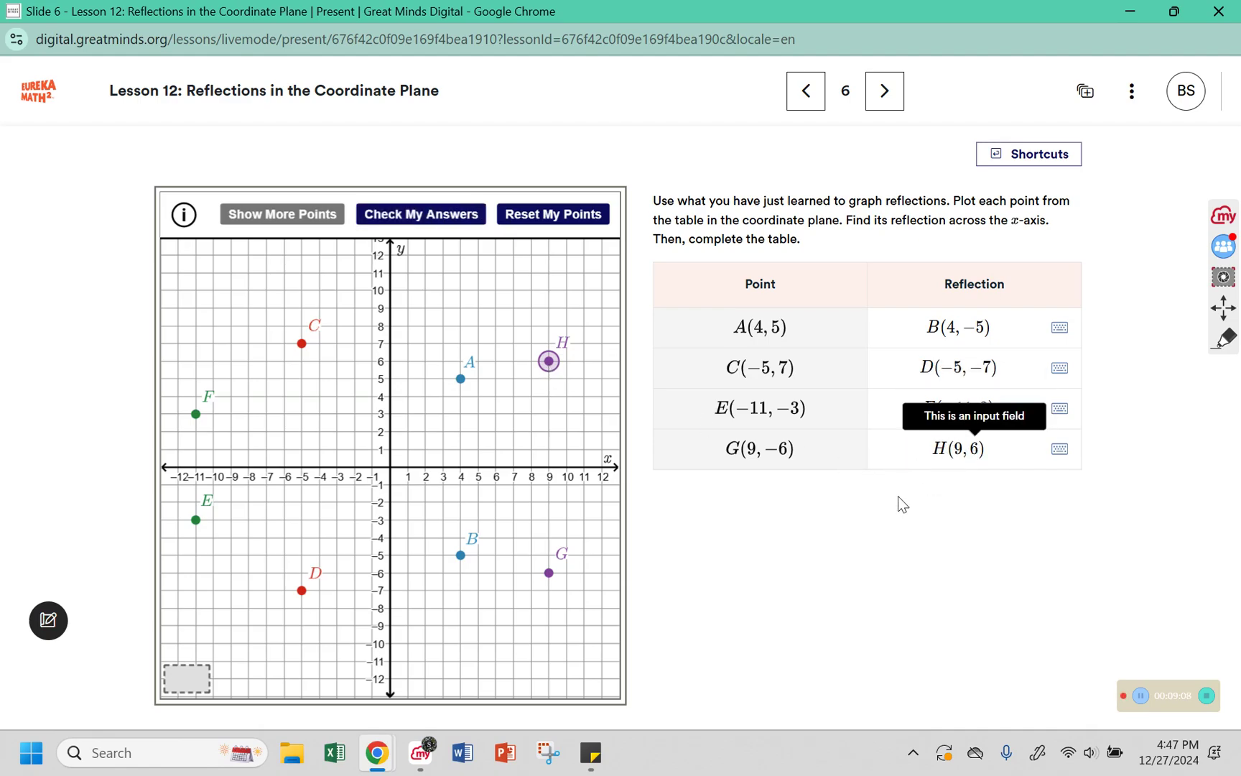
{"action": "left_click", "coordinate": [455, 217]}
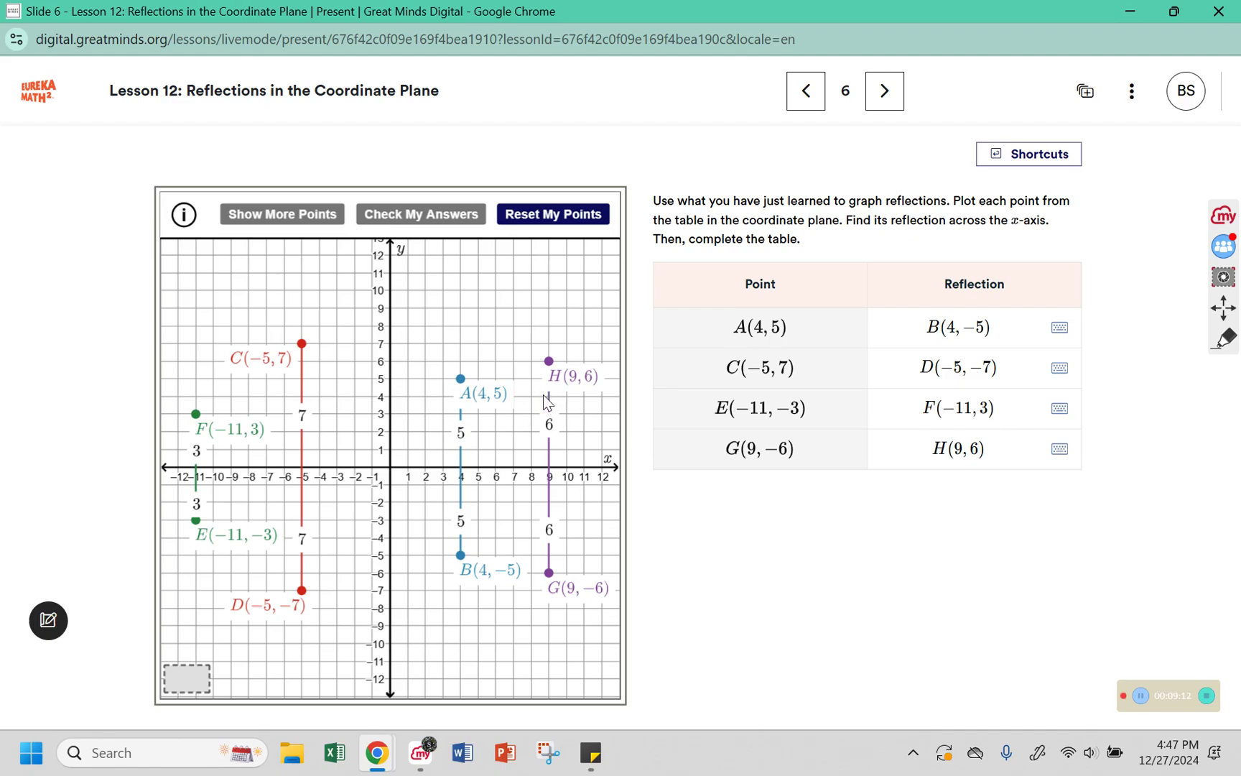